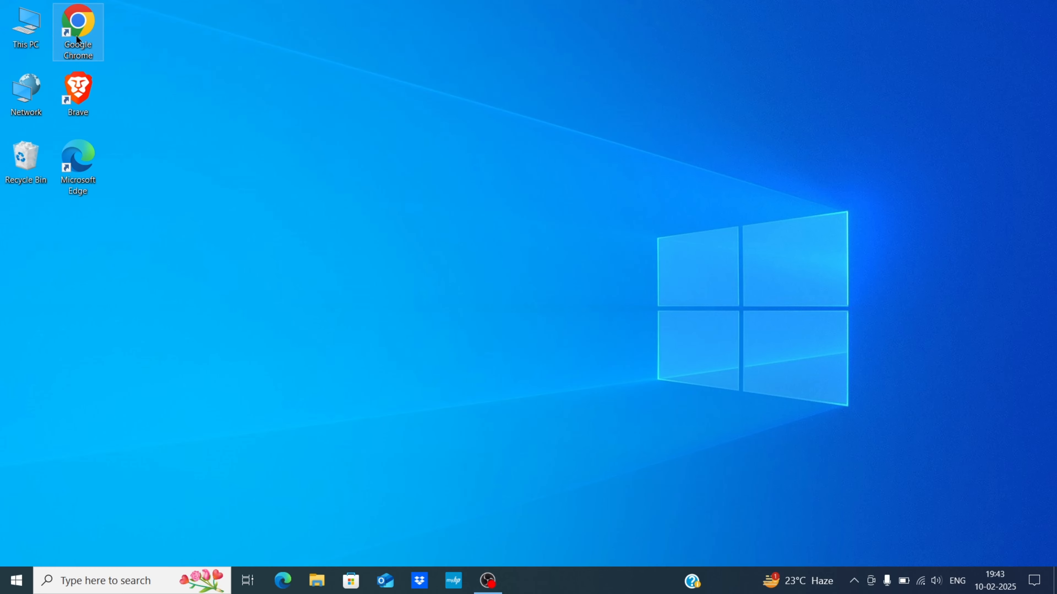
Launch Chrome and run a Google search for 'postgresql'.
double_click(76, 35)
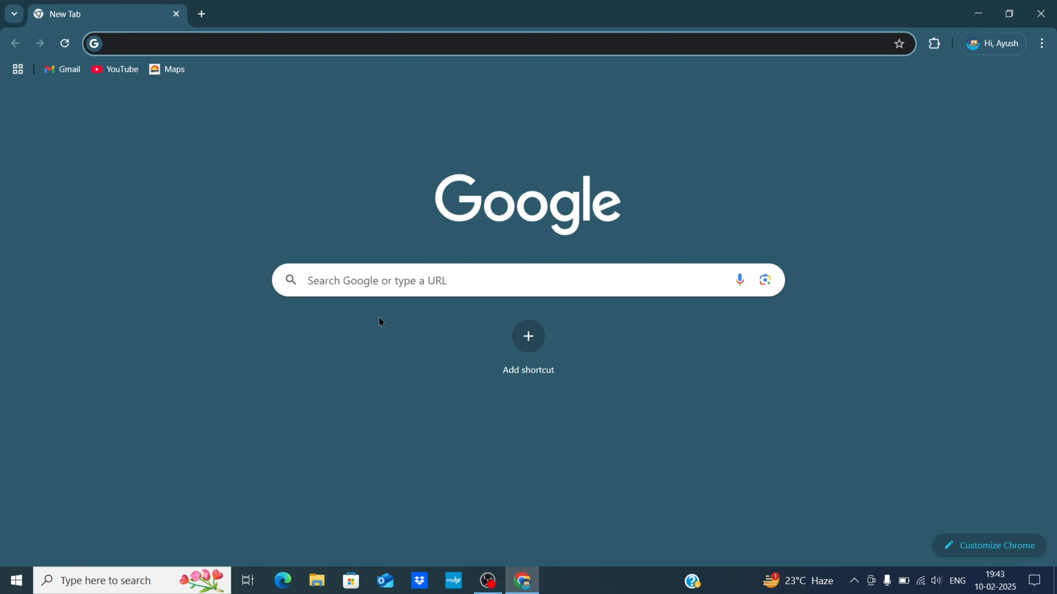
left_click(340, 290)
type("post")
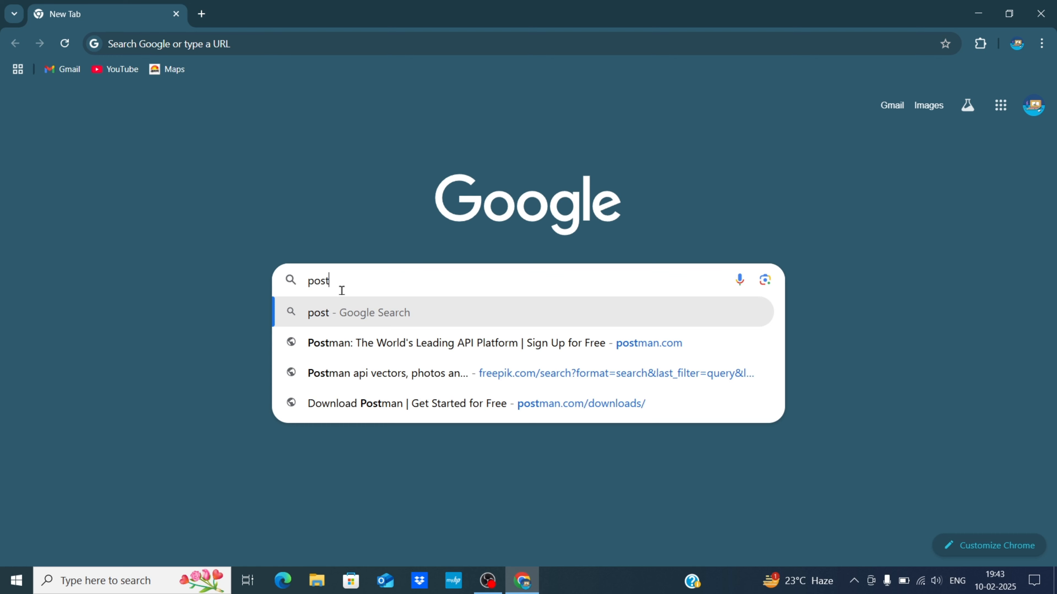
type("gre")
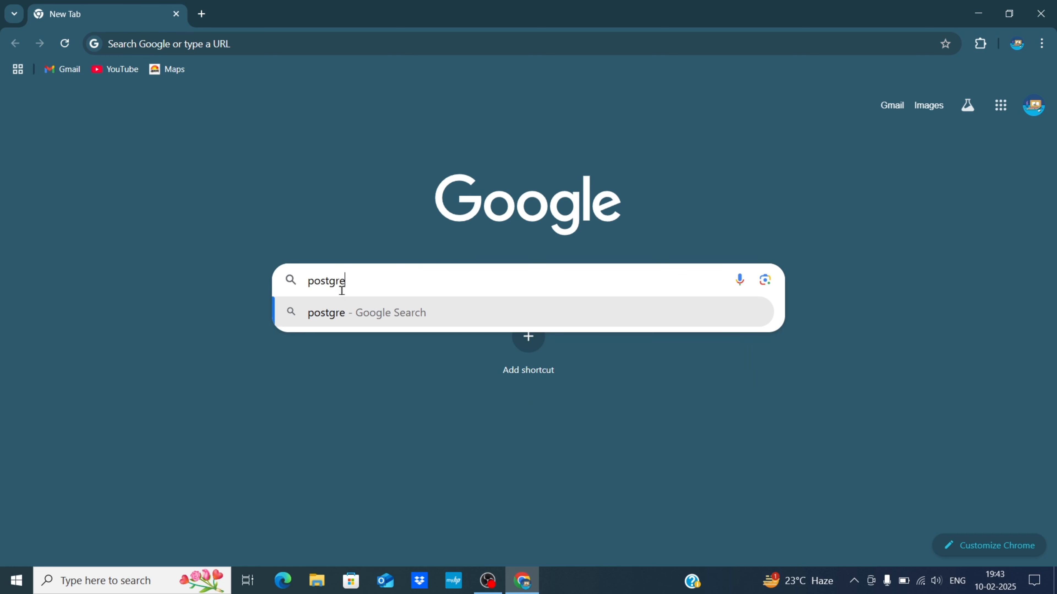
type("sql")
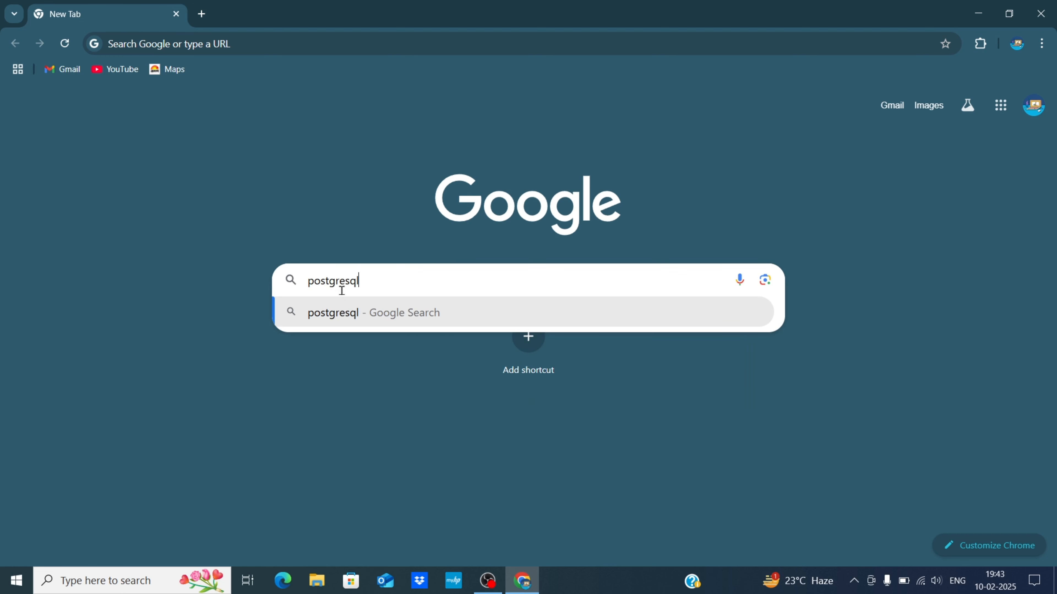
key("Return")
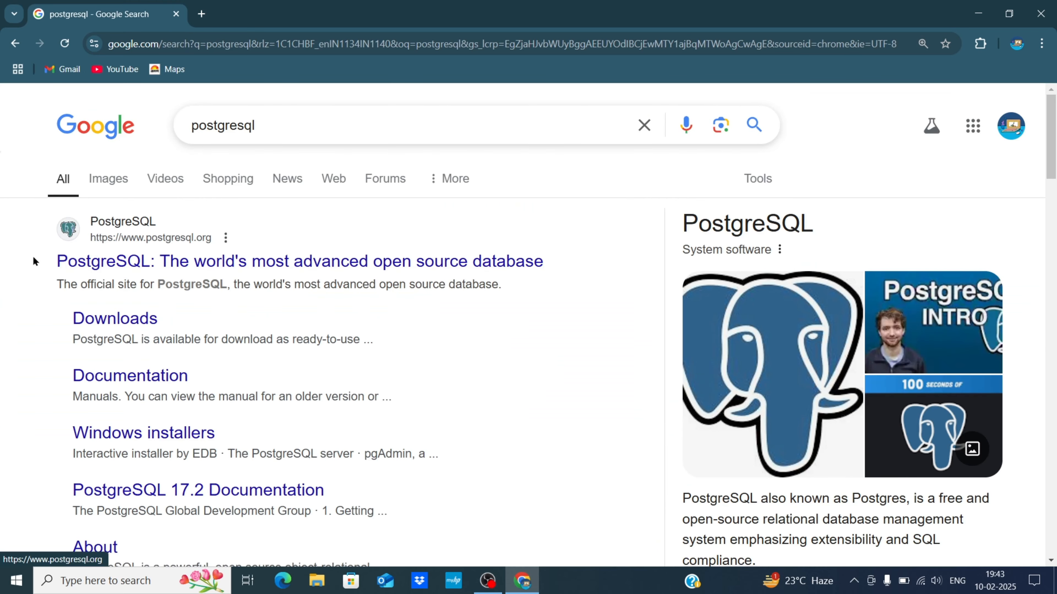
Go from postgresql.org via Download and Windows installers to EDB's download page.
left_click(151, 266)
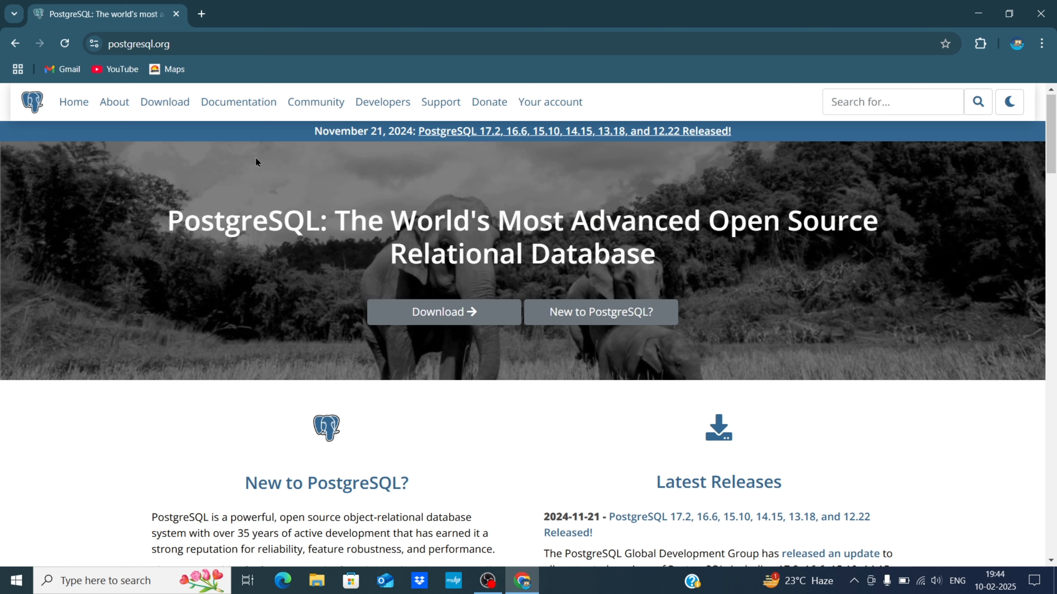
left_click(162, 107)
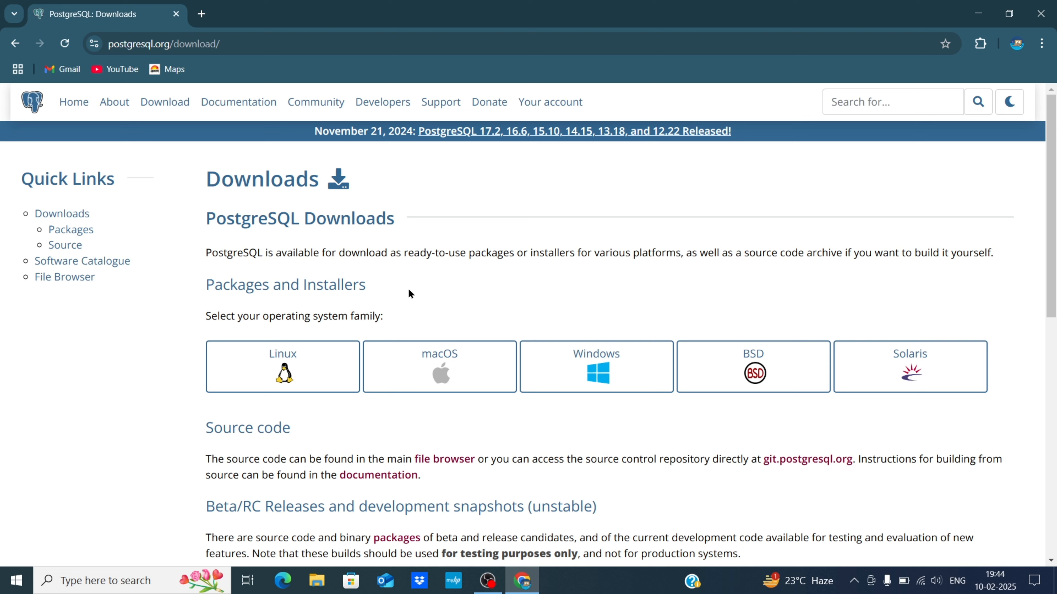
left_click(602, 382)
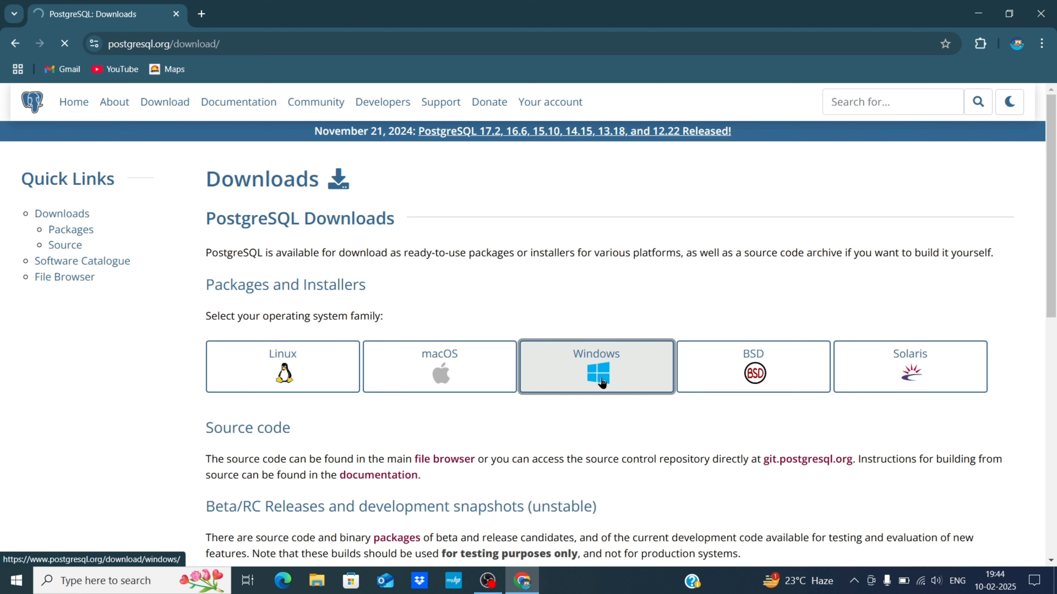
scroll(601, 377, "down", 1)
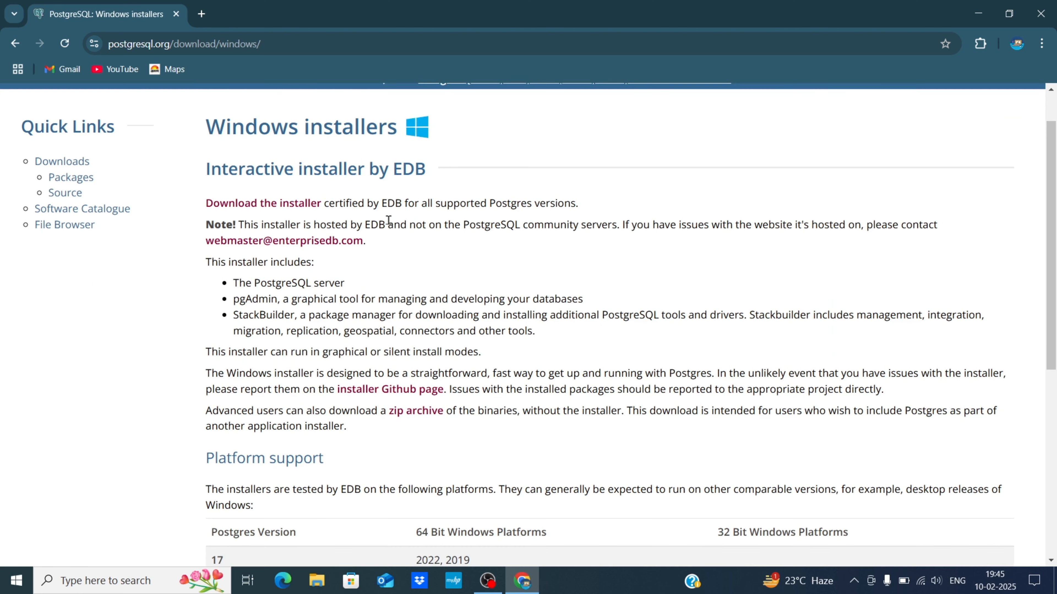
left_click(268, 208)
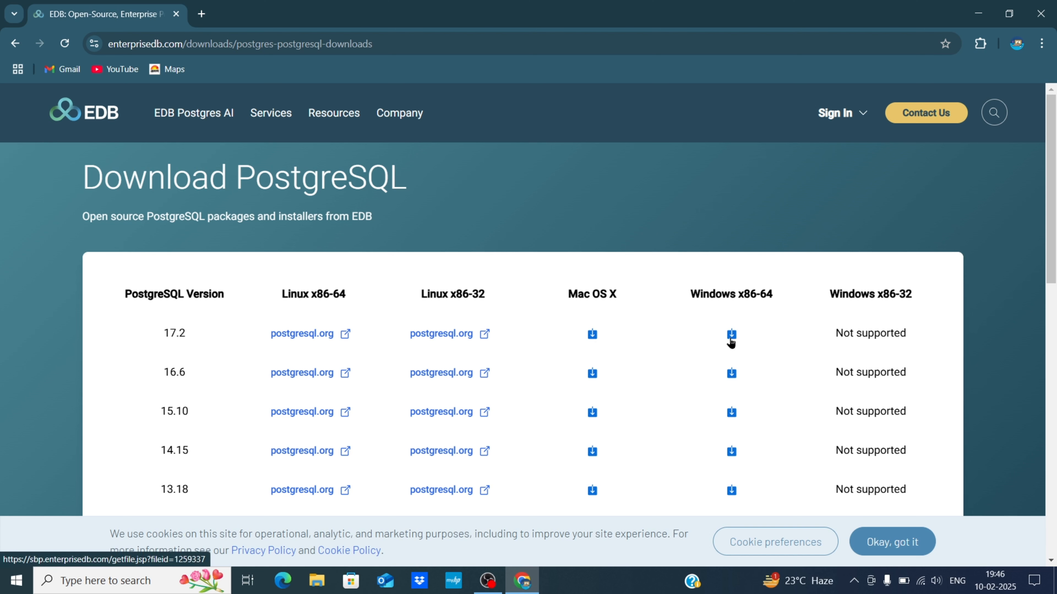
scroll(731, 342, "down", 1)
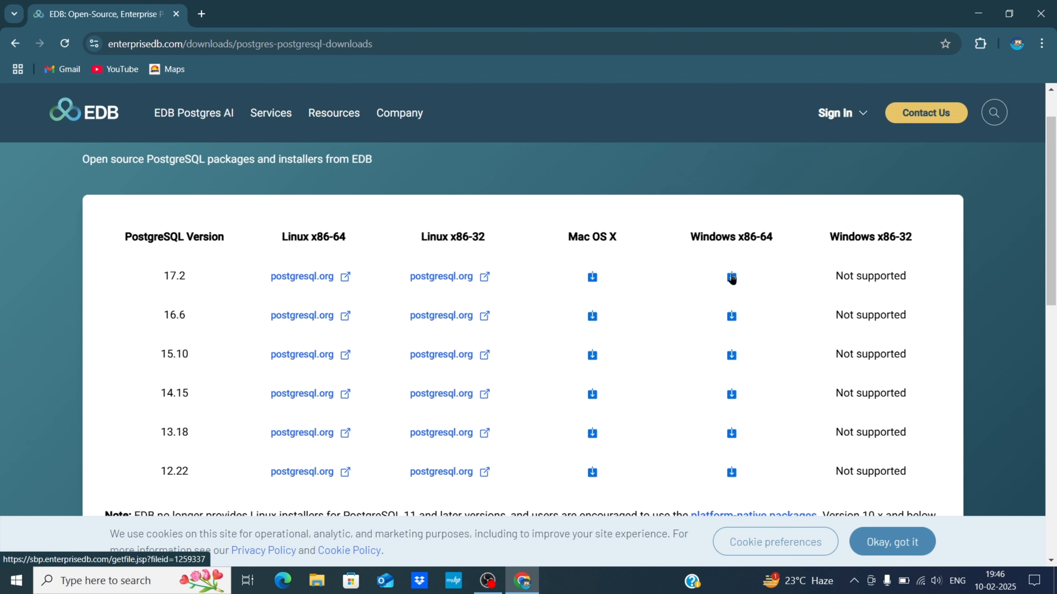
Download the PostgreSQL 17.2 Windows x86-64 installer, run it, and minimize Chrome.
left_click(732, 277)
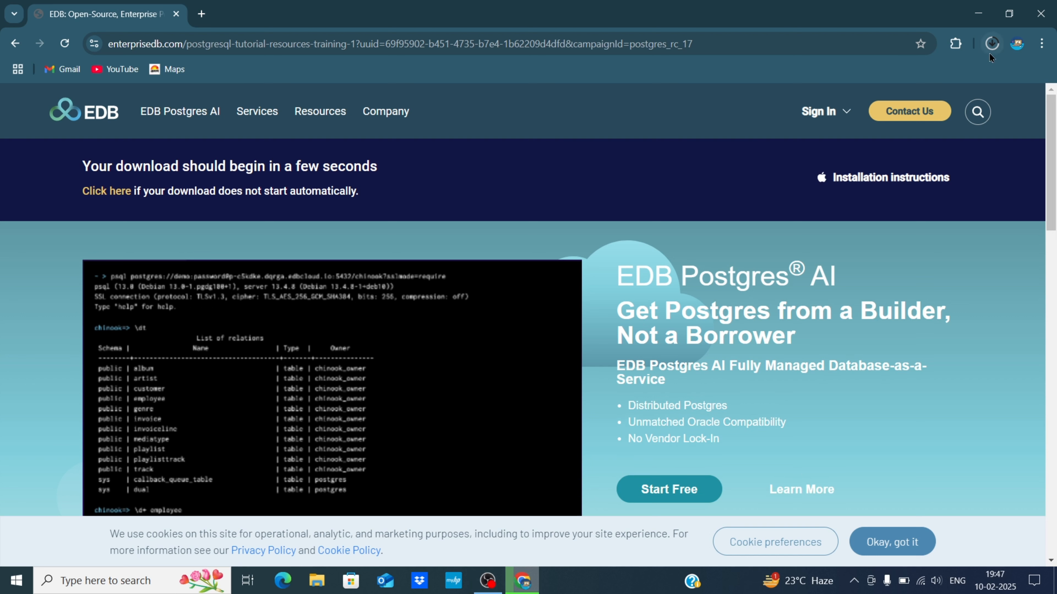
left_click(987, 49)
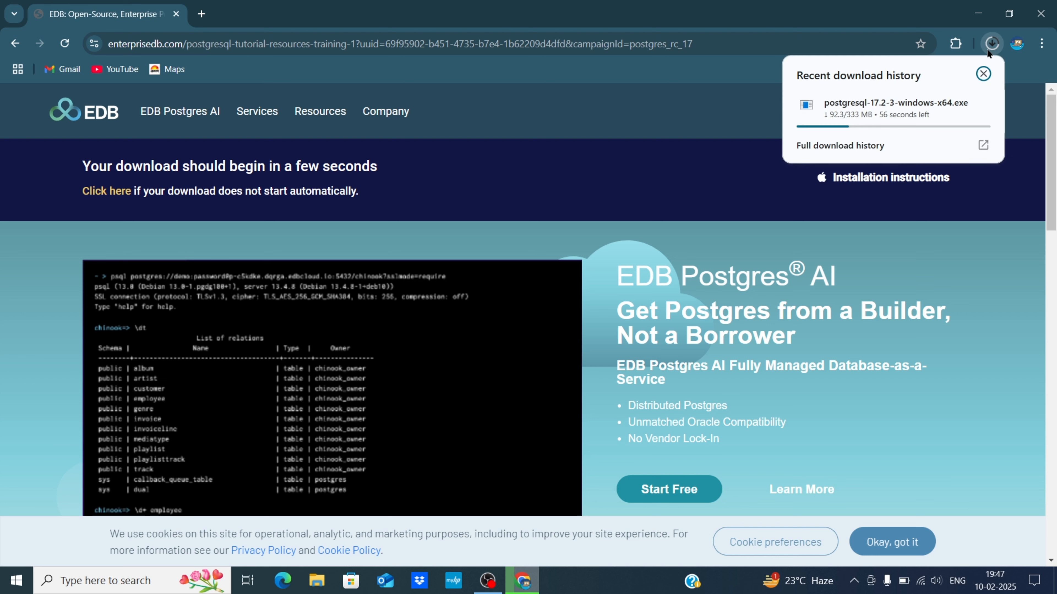
mouse_move(908, 103)
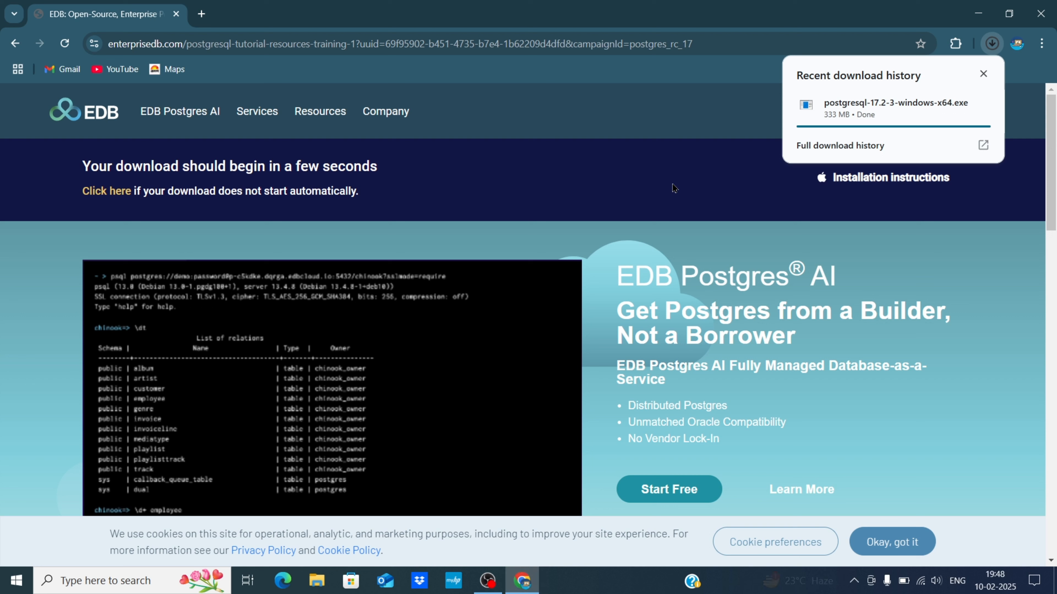
left_click(910, 106)
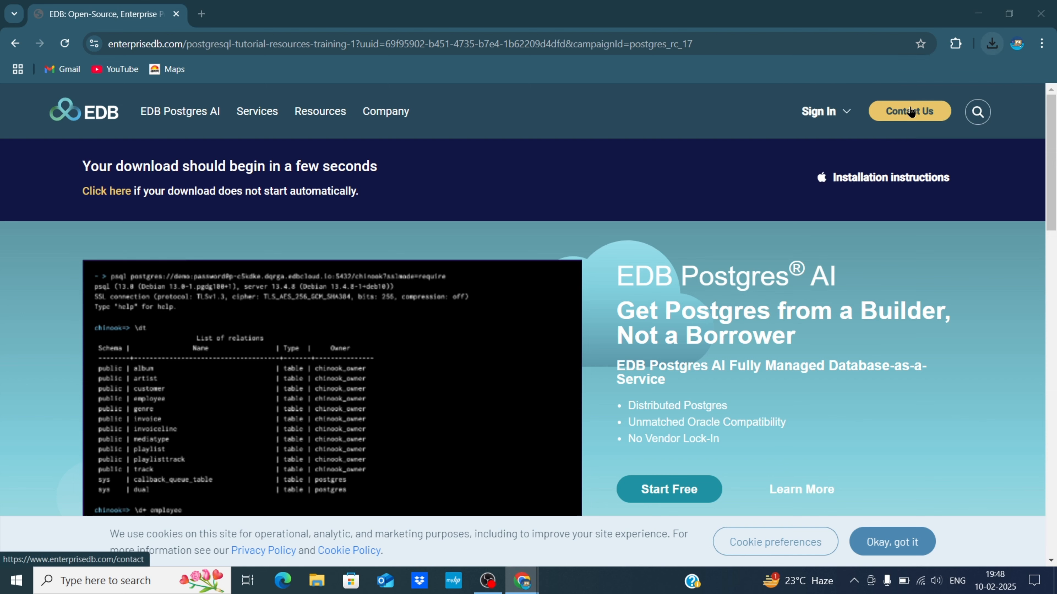
left_click(977, 14)
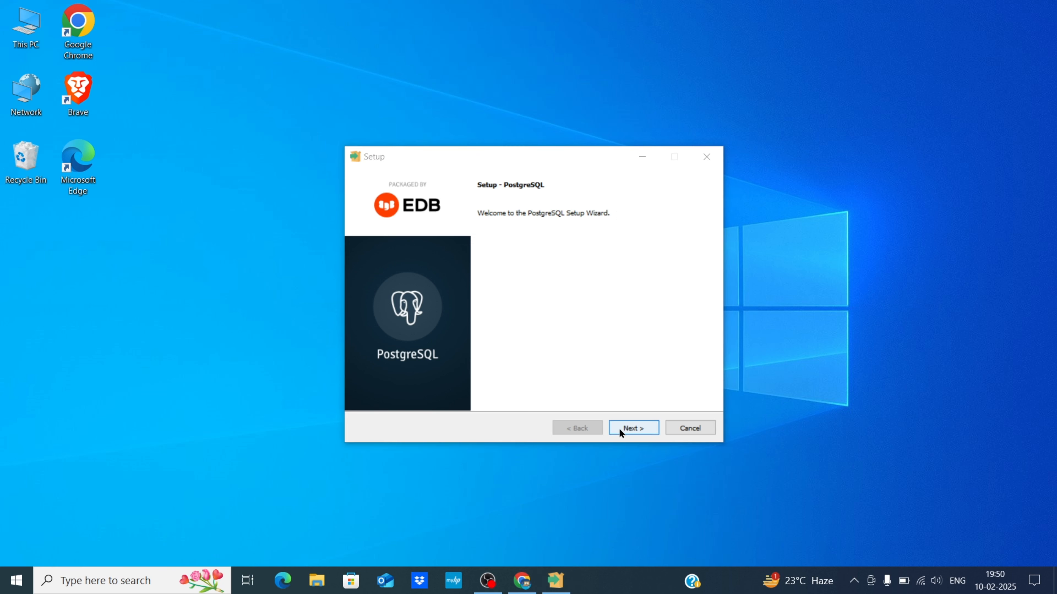
Continue past the Setup Wizard welcome page to the Installation Directory step.
left_click(633, 428)
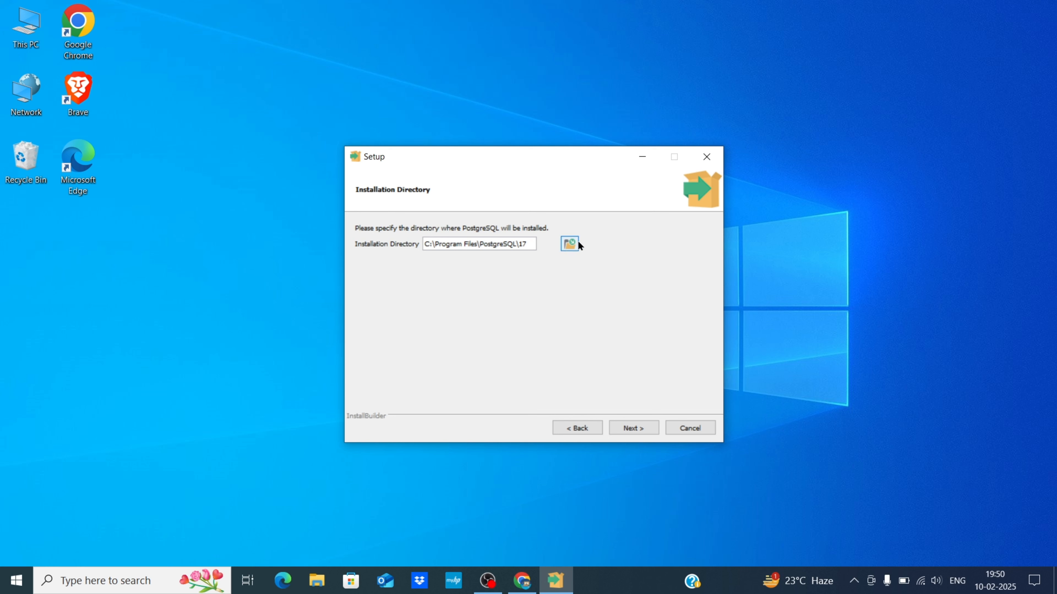
Keep C:\Program Files\PostgreSQL\17 as install folder and accept the default components.
left_click(570, 245)
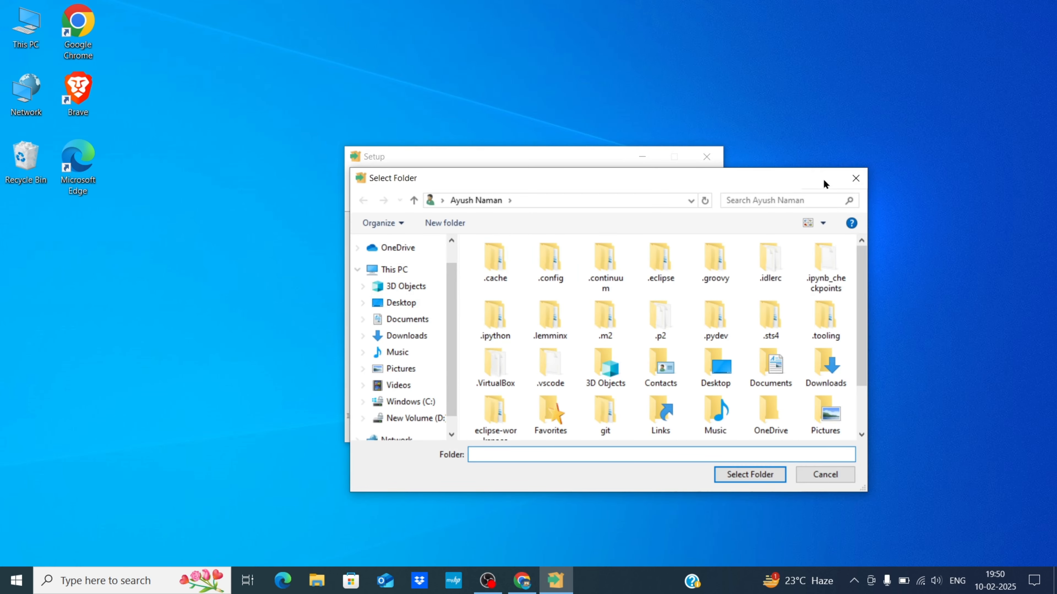
left_click(856, 178)
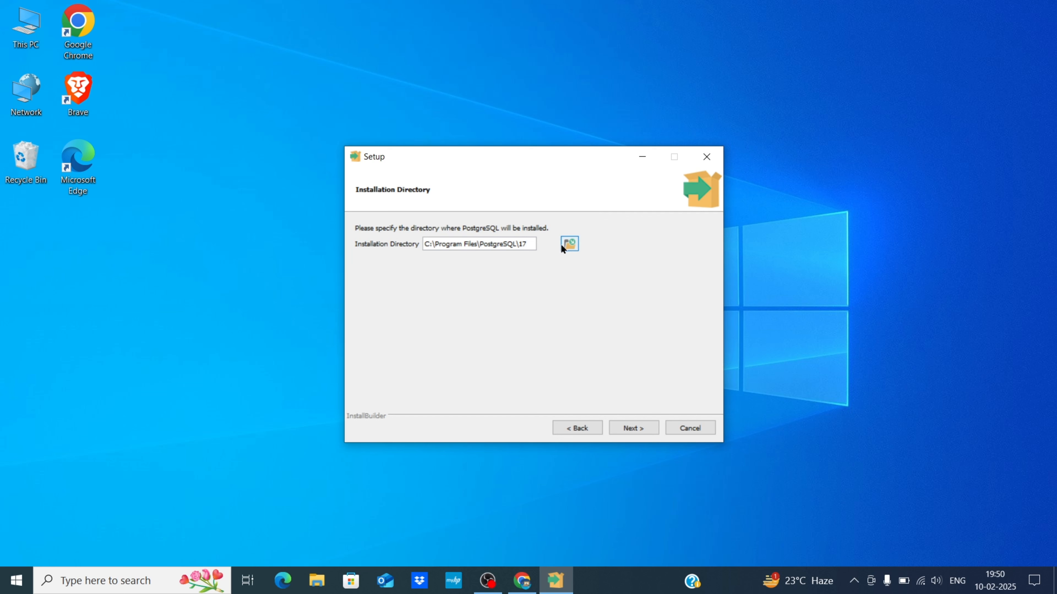
left_click(630, 428)
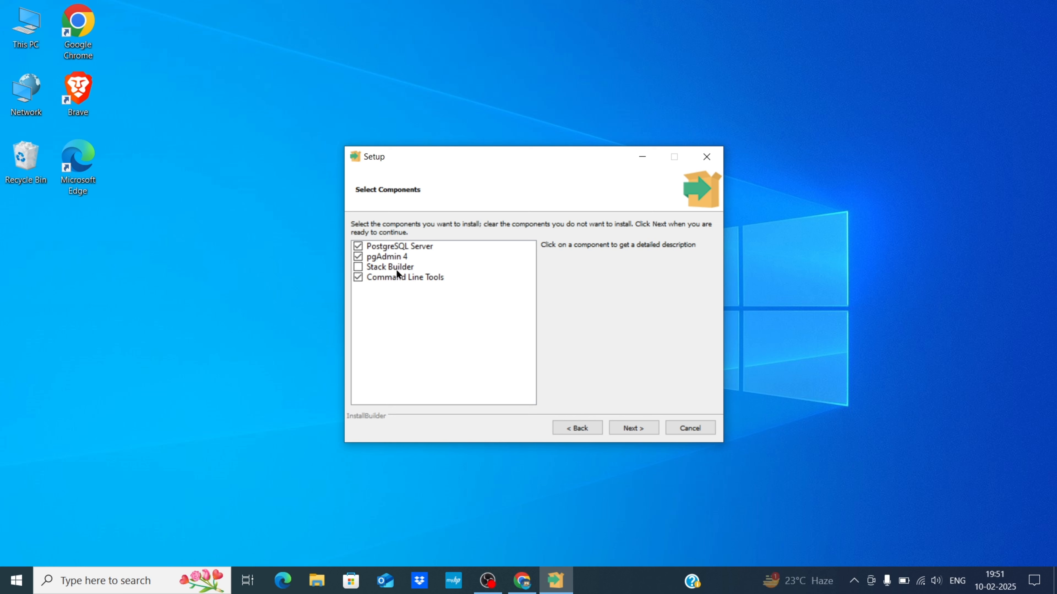
left_click(629, 433)
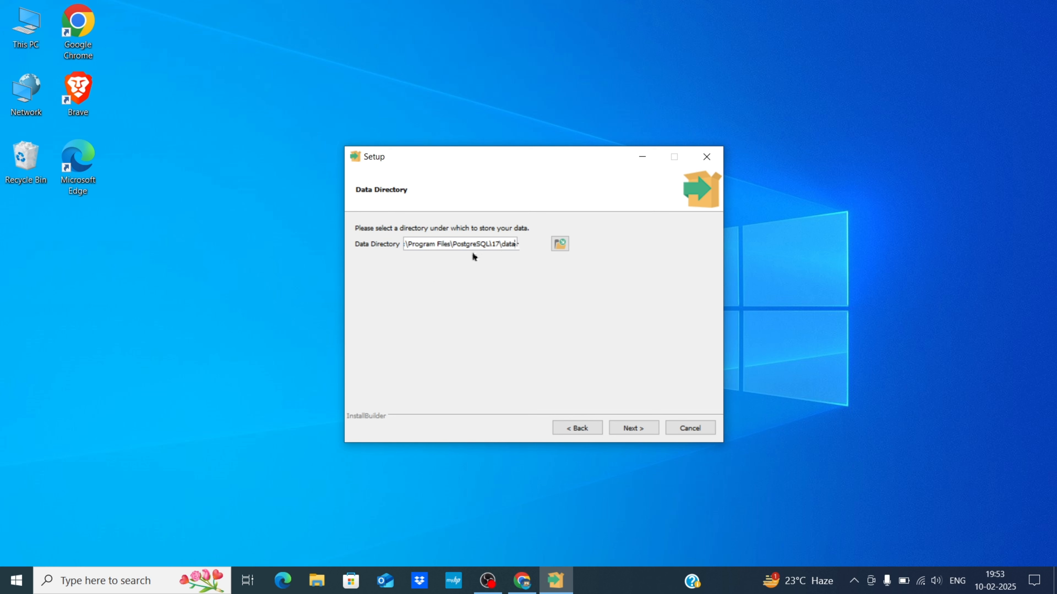
Keep the default data folder, enter and retype the superuser password, reaching port 5432.
left_click(636, 432)
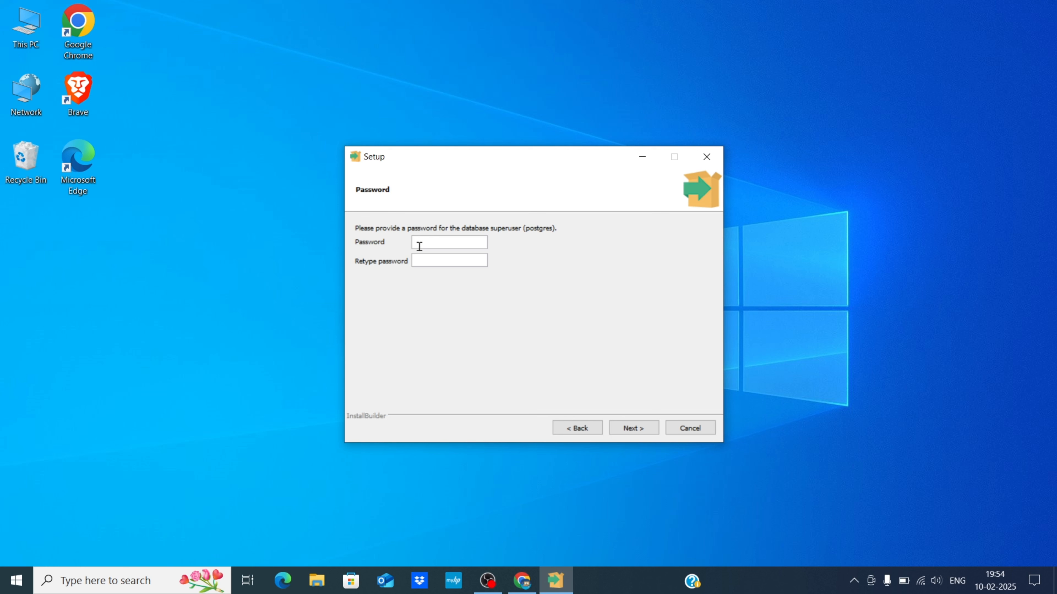
type("12345678901")
left_click(439, 262)
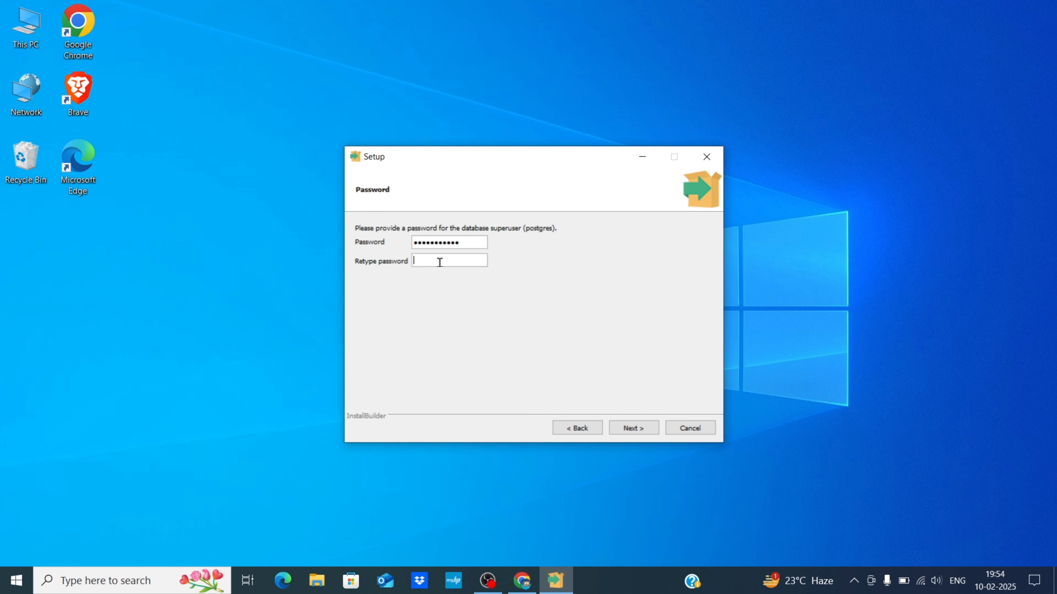
type("111111111111")
left_click(628, 428)
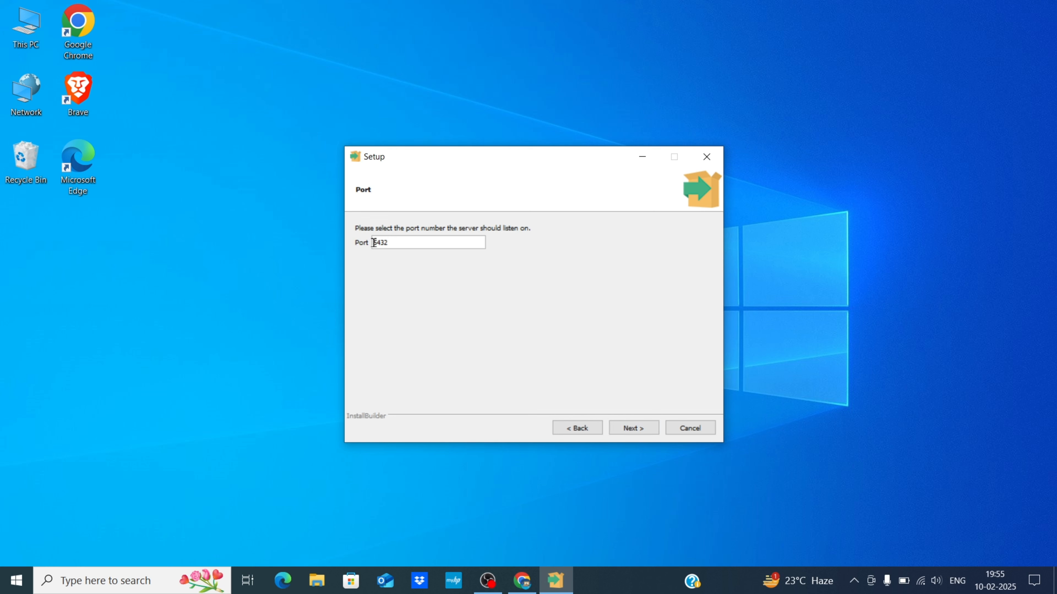
left_click_drag(374, 242, 409, 243)
left_click(784, 269)
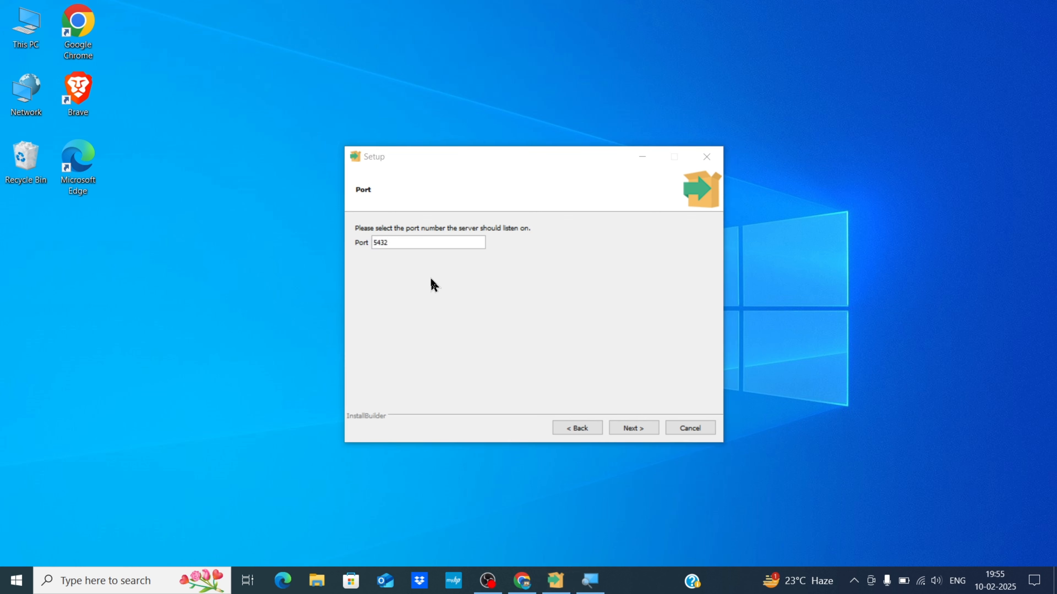
Keep port 5432 and leave the locale as [Default locale].
left_click(632, 433)
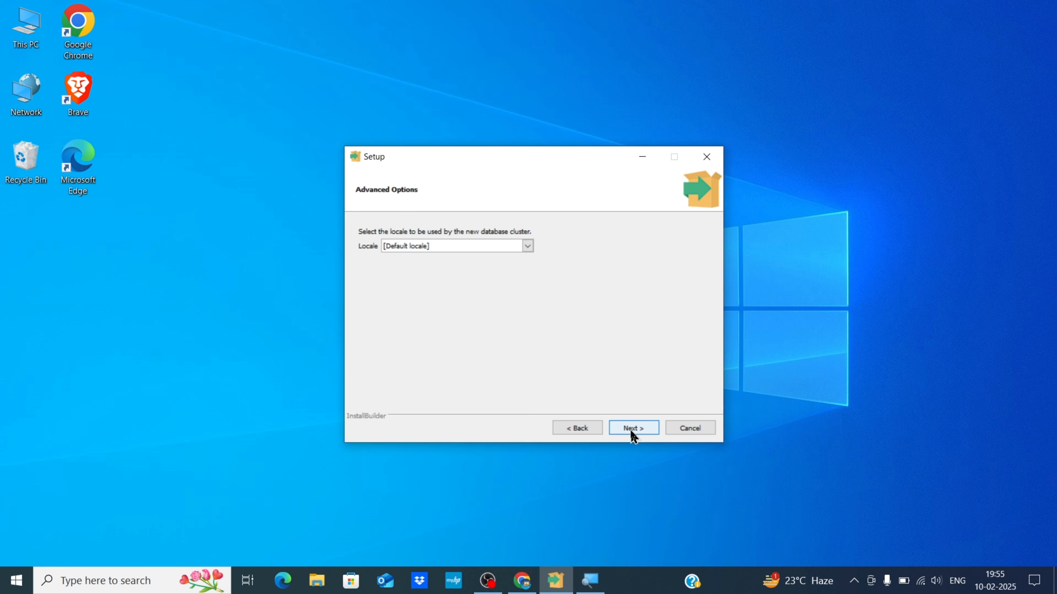
left_click(528, 247)
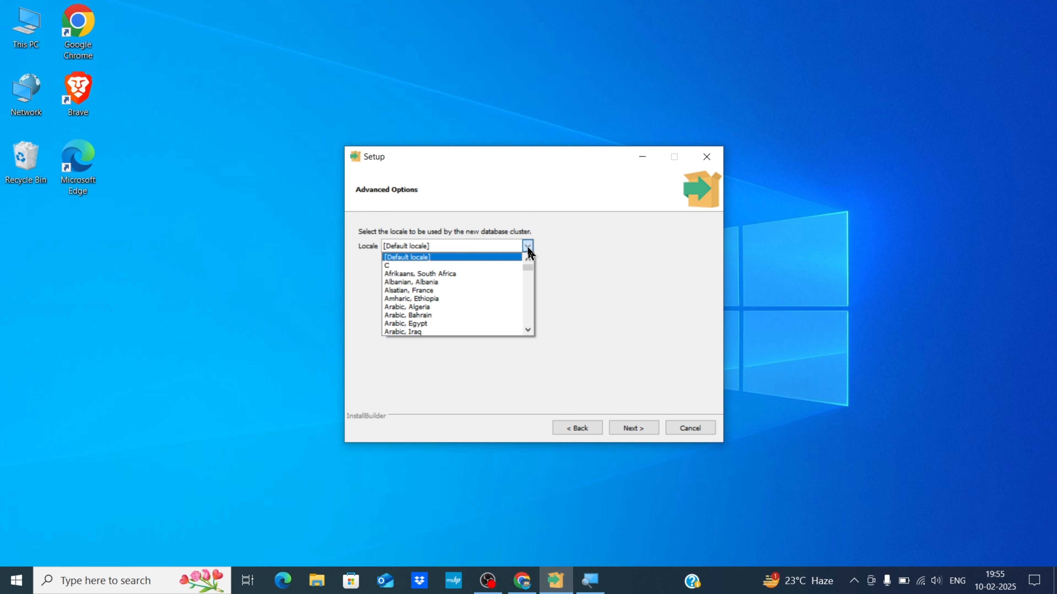
left_click(528, 250)
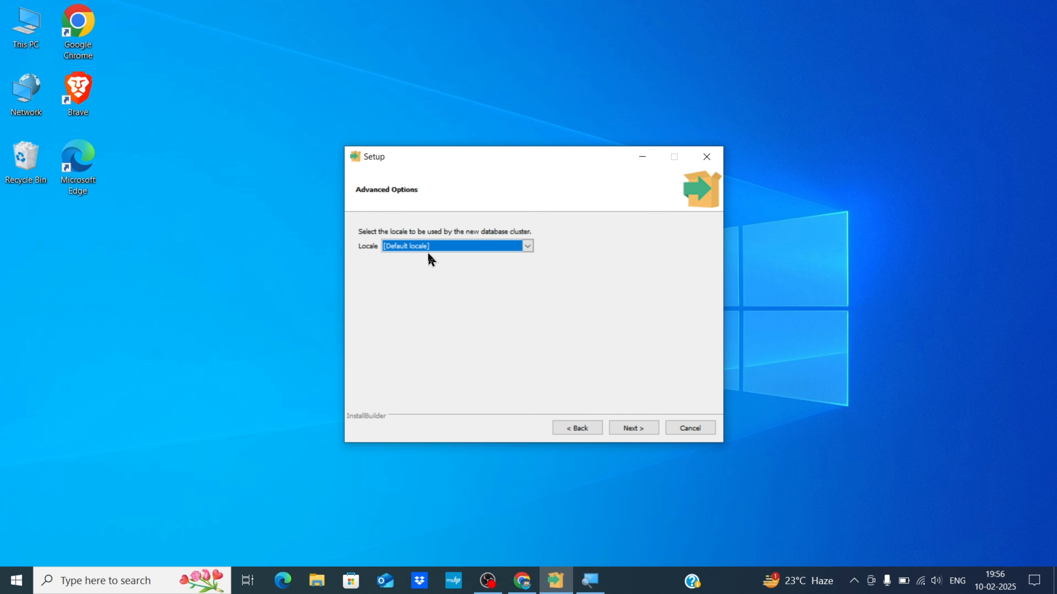
left_click(630, 431)
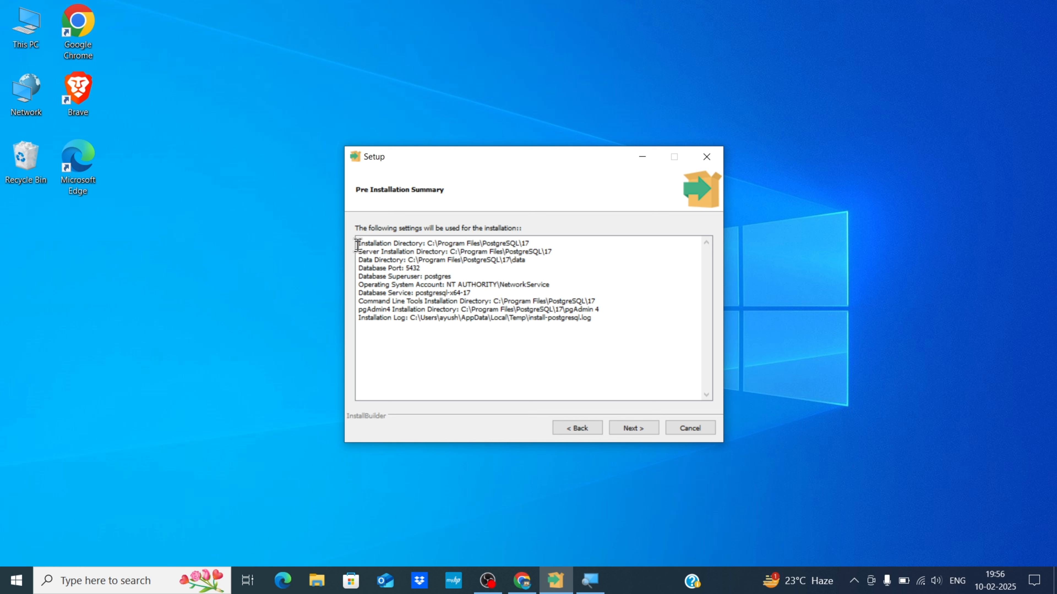
Review the Pre Installation Summary and continue to Ready to Install.
left_click_drag(357, 246, 408, 268)
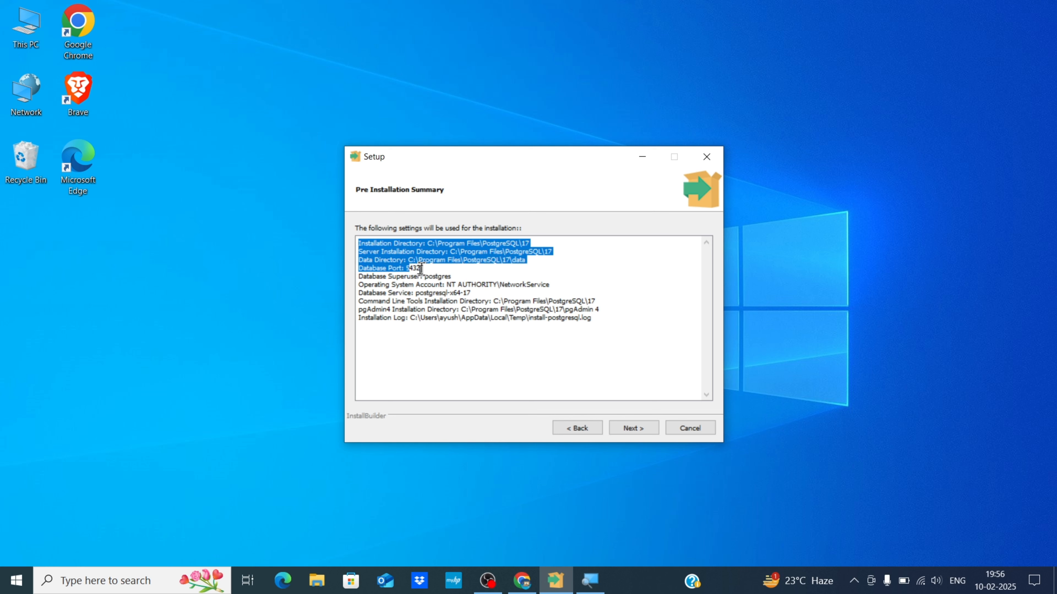
left_click(474, 274)
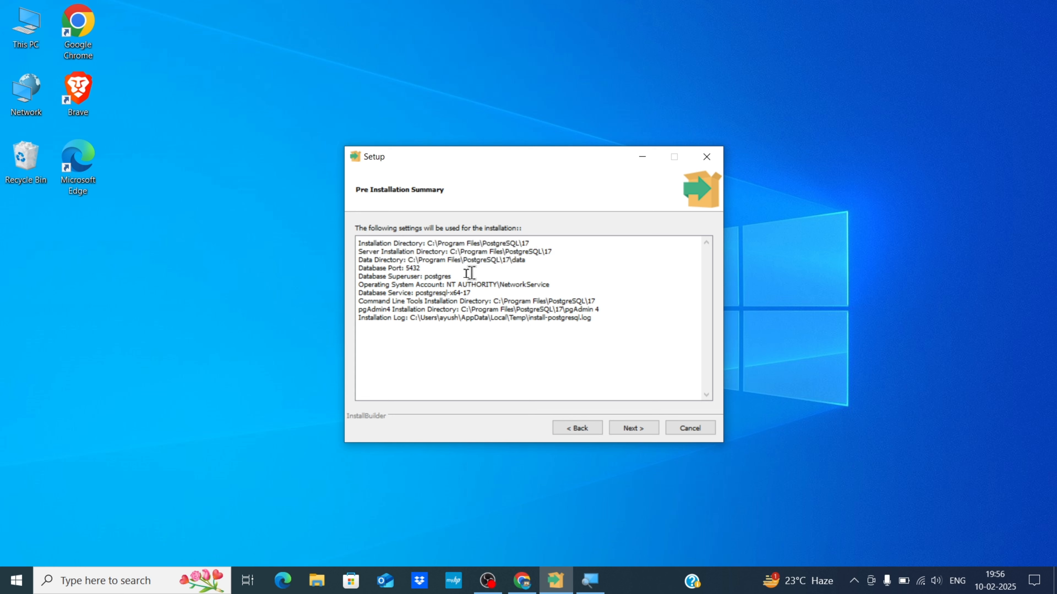
left_click(624, 431)
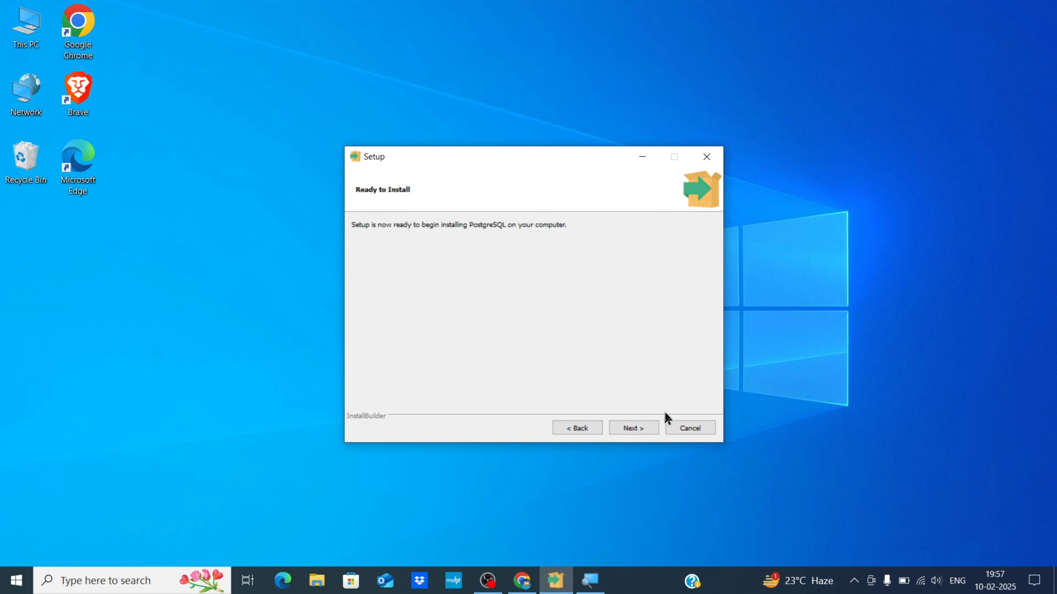
Install PostgreSQL and close the wizard once setup completes.
left_click(625, 430)
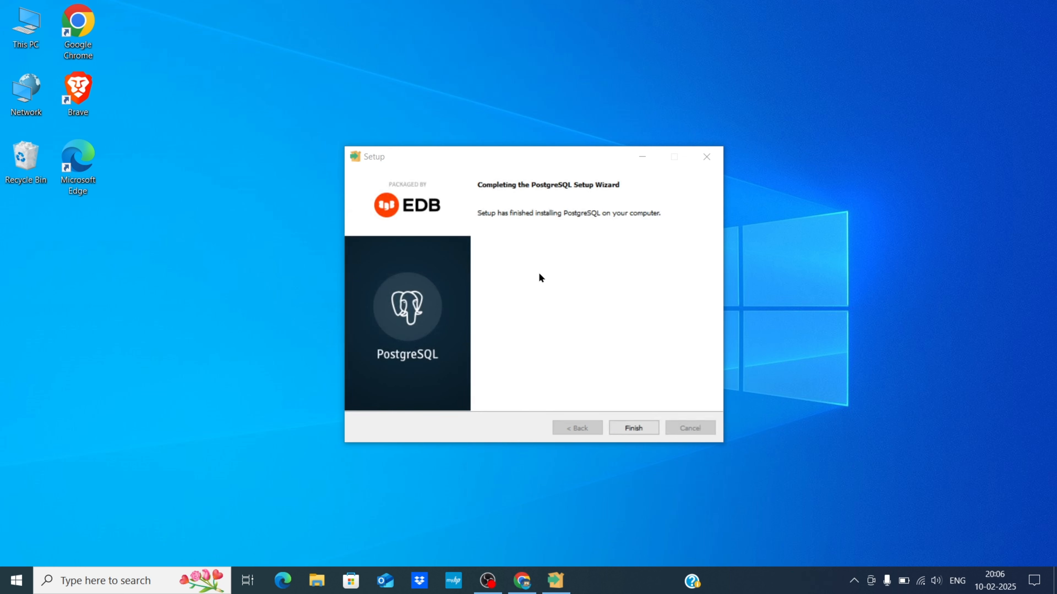
left_click(634, 428)
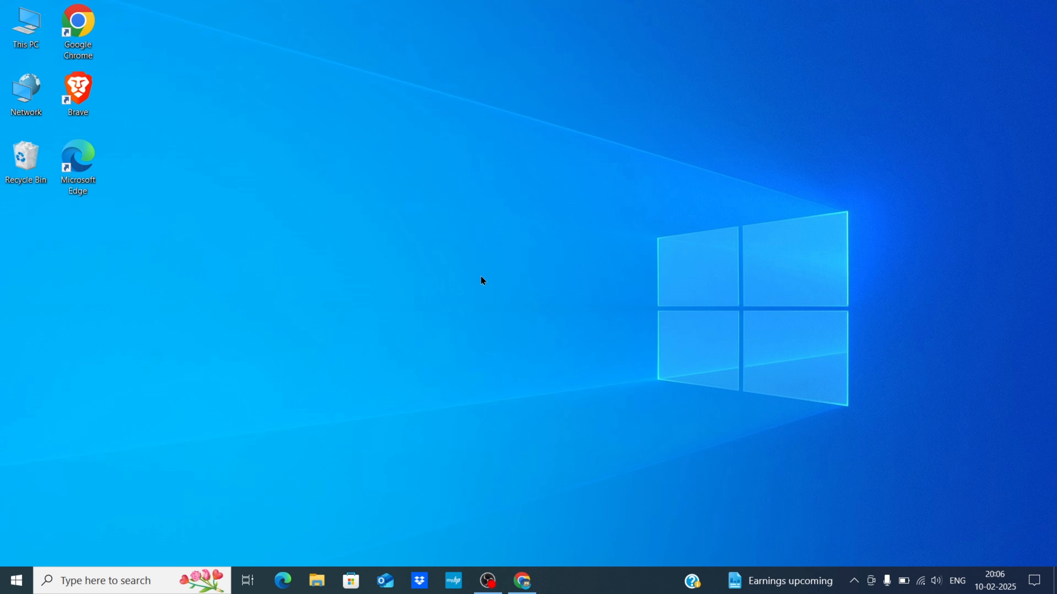
left_click(97, 581)
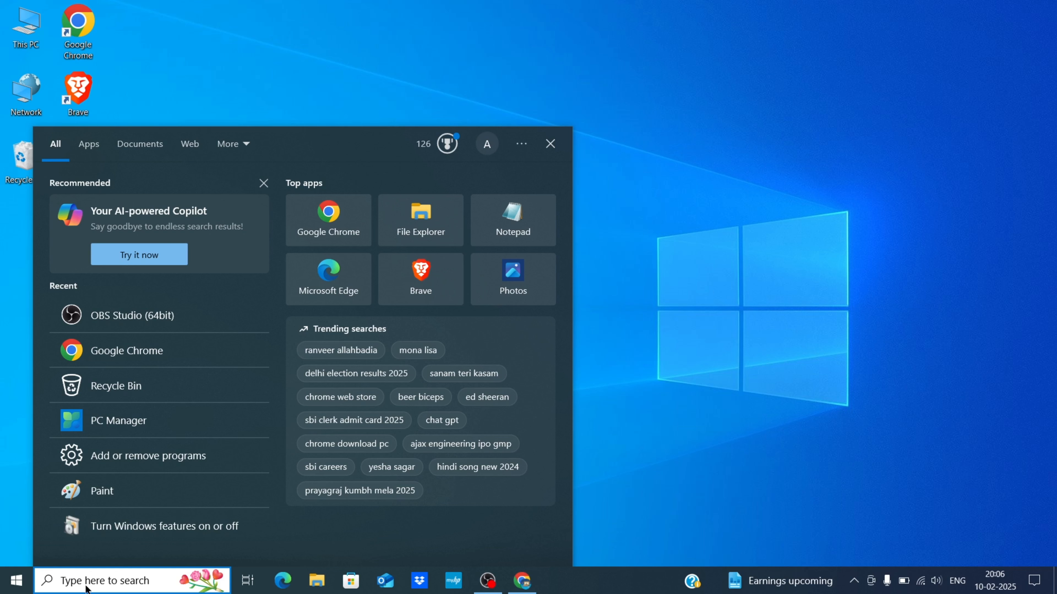
Search the Start menu for 'pgA' and launch pgAdmin 4.
type("pg")
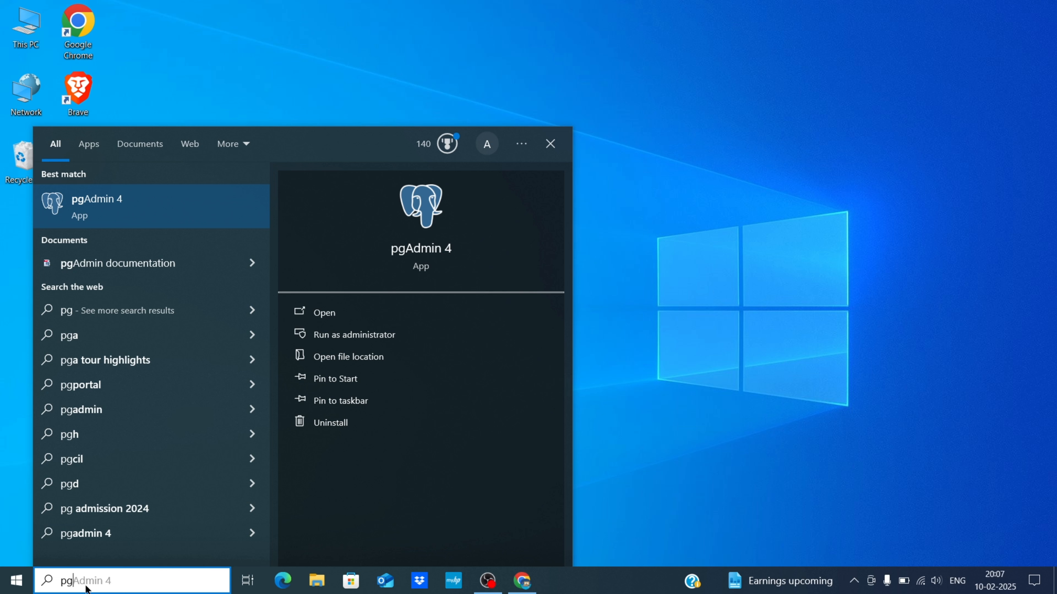
type("A")
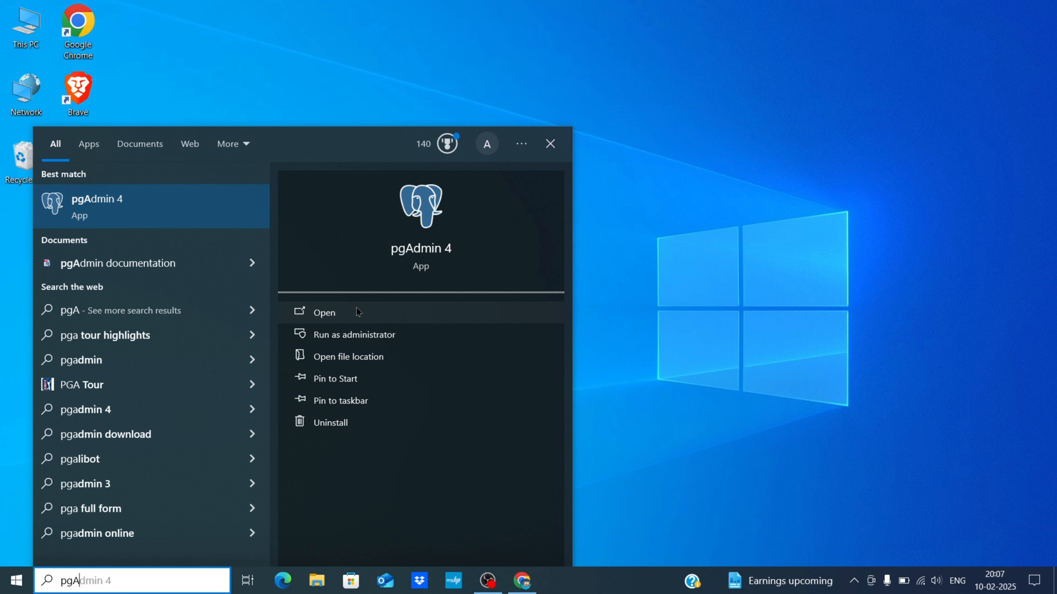
left_click(343, 313)
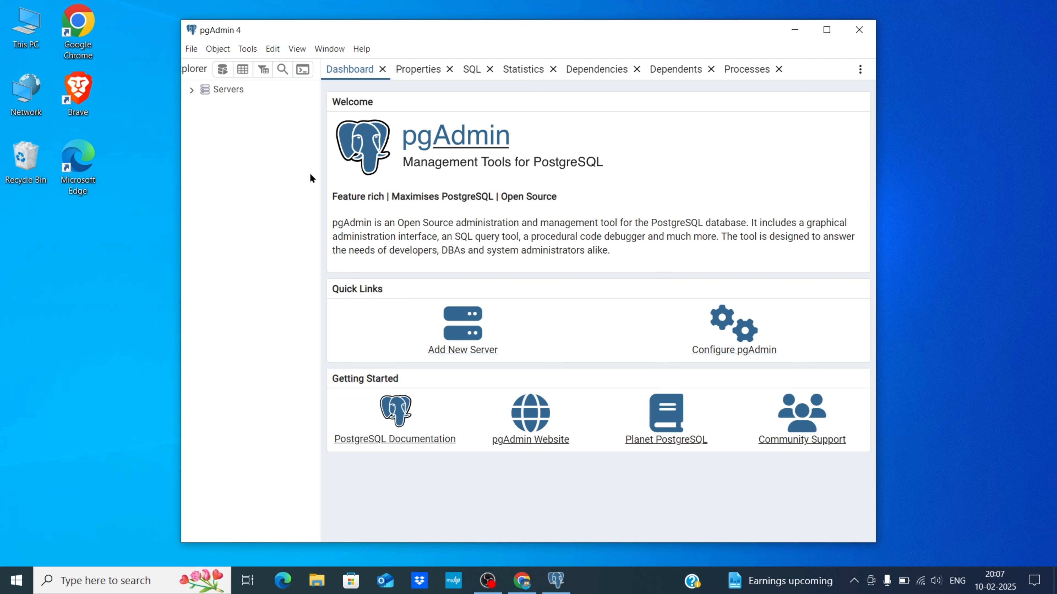
Maximize pgAdmin and close the Dashboard and Properties tabs.
left_click(827, 29)
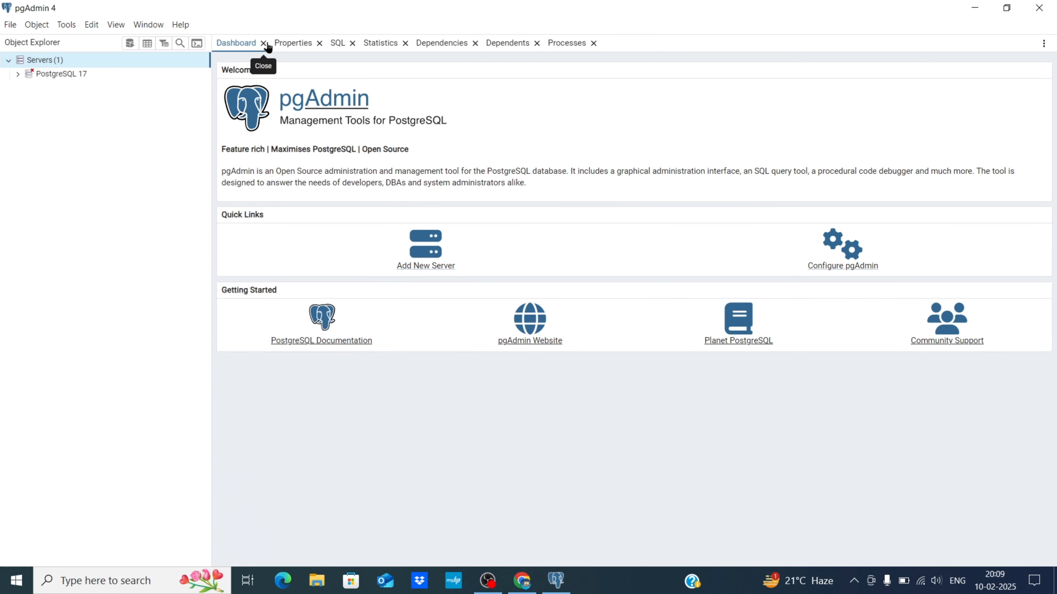
left_click(264, 44)
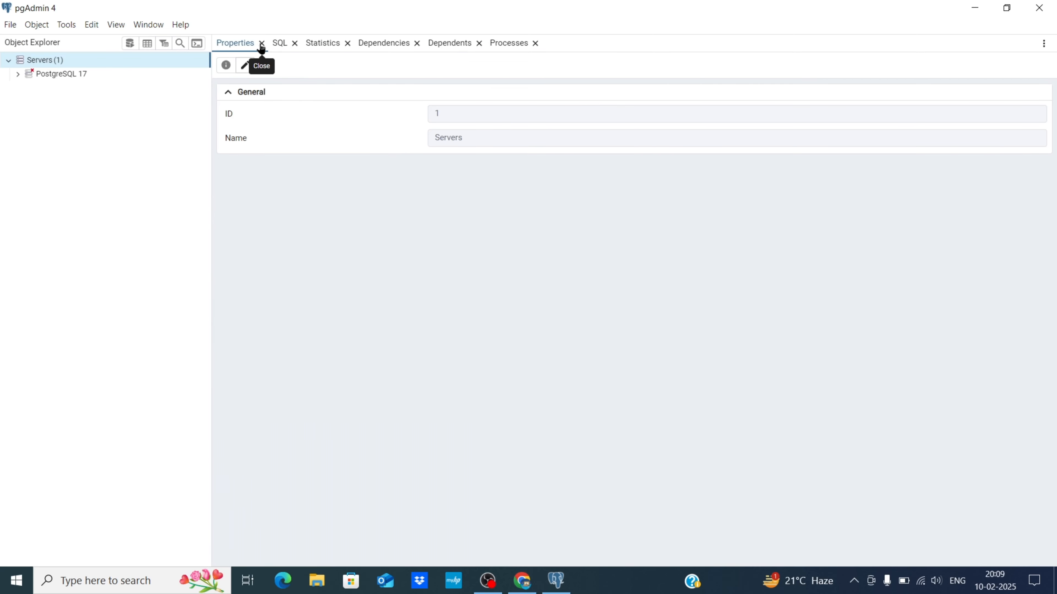
left_click(262, 44)
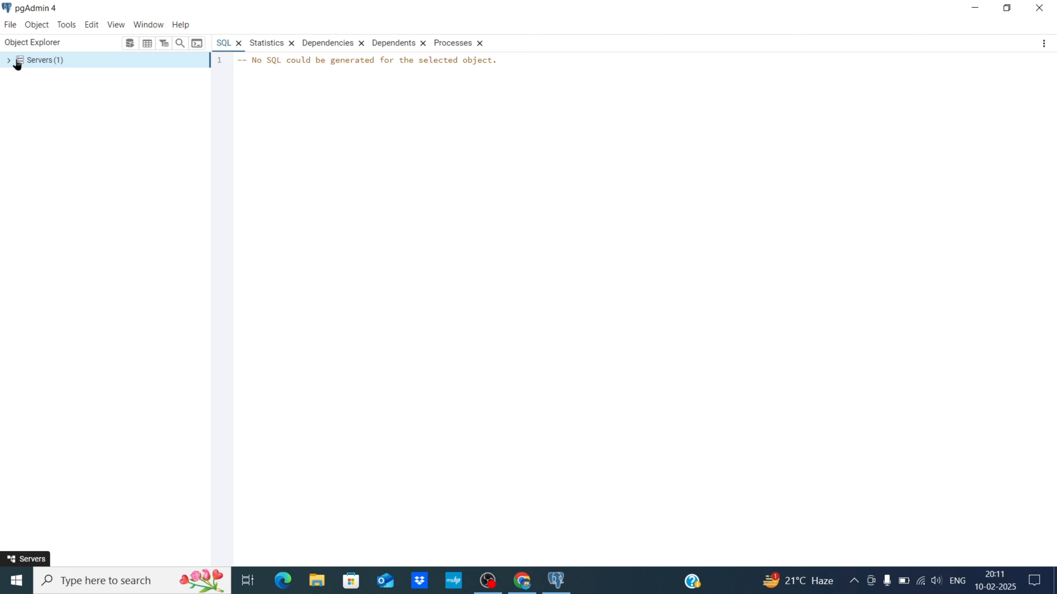
Connect to PostgreSQL 17 with the superuser password and expand Databases to show postgres.
left_click(9, 62)
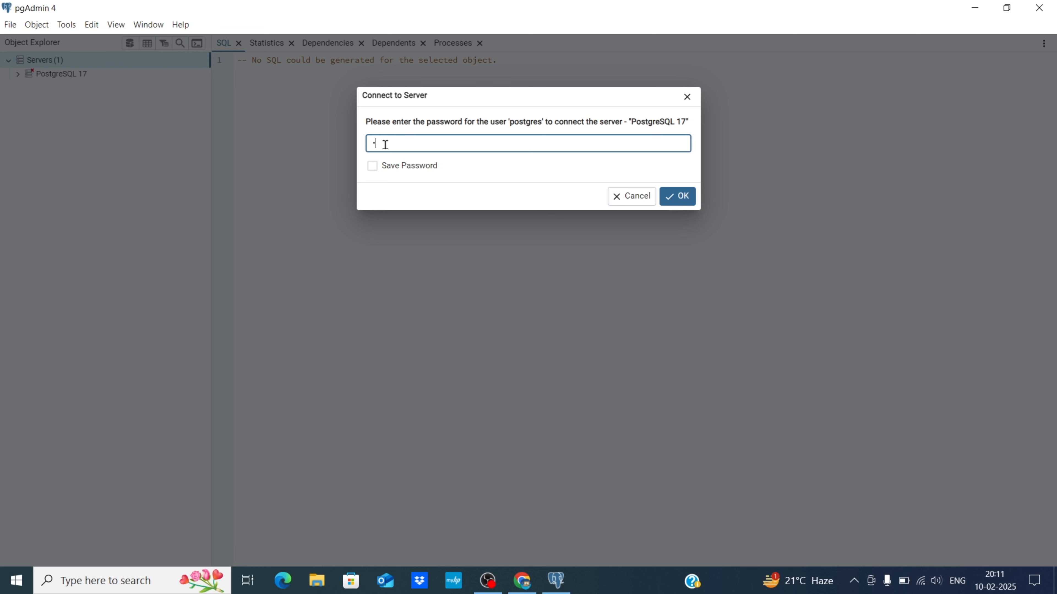
type("•••")
key("BackSpace")
key("BackSpace")
key("BackSpace")
key("BackSpace")
type("••••••••••")
left_click(676, 199)
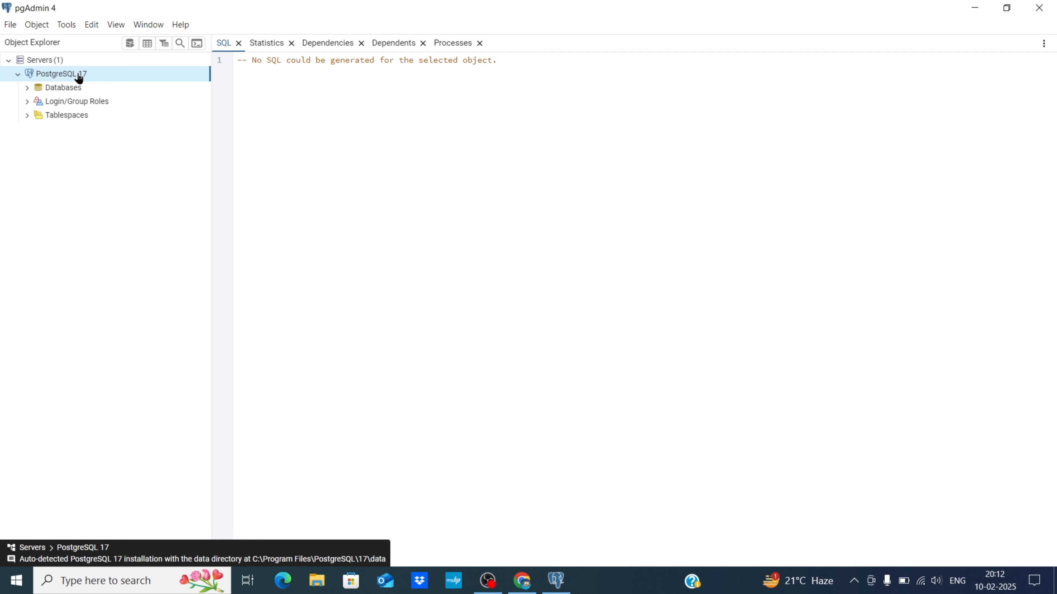
double_click(83, 88)
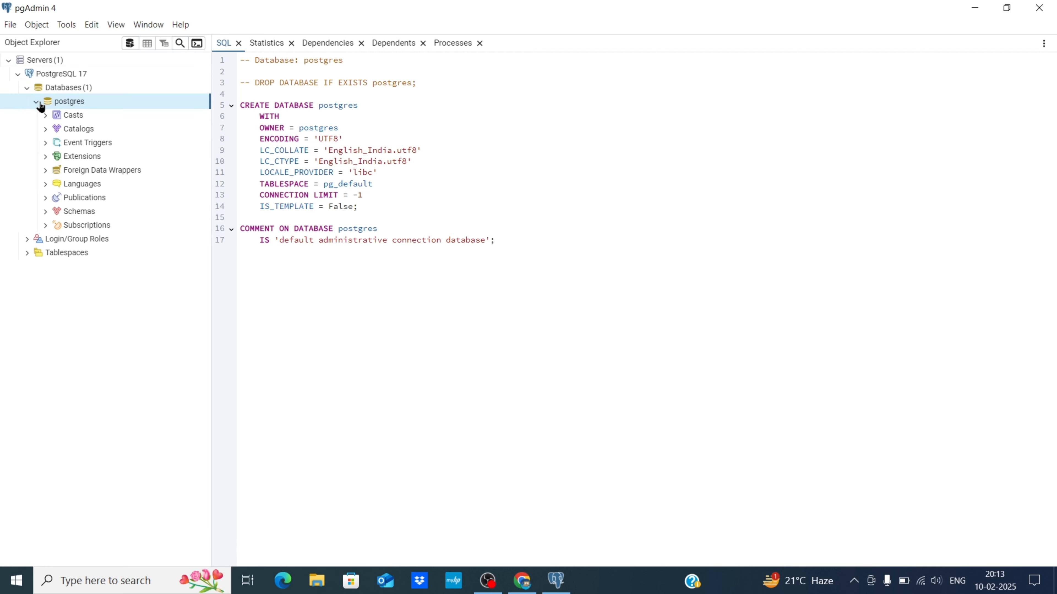
Add a new database named test_db under the server's Databases group and save it.
left_click(63, 91)
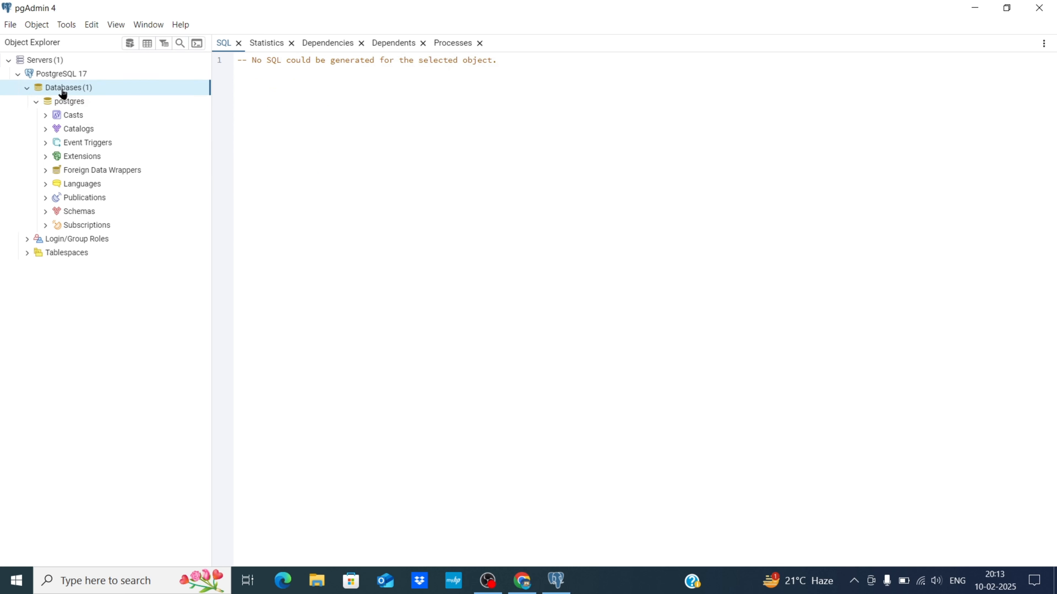
right_click(79, 91)
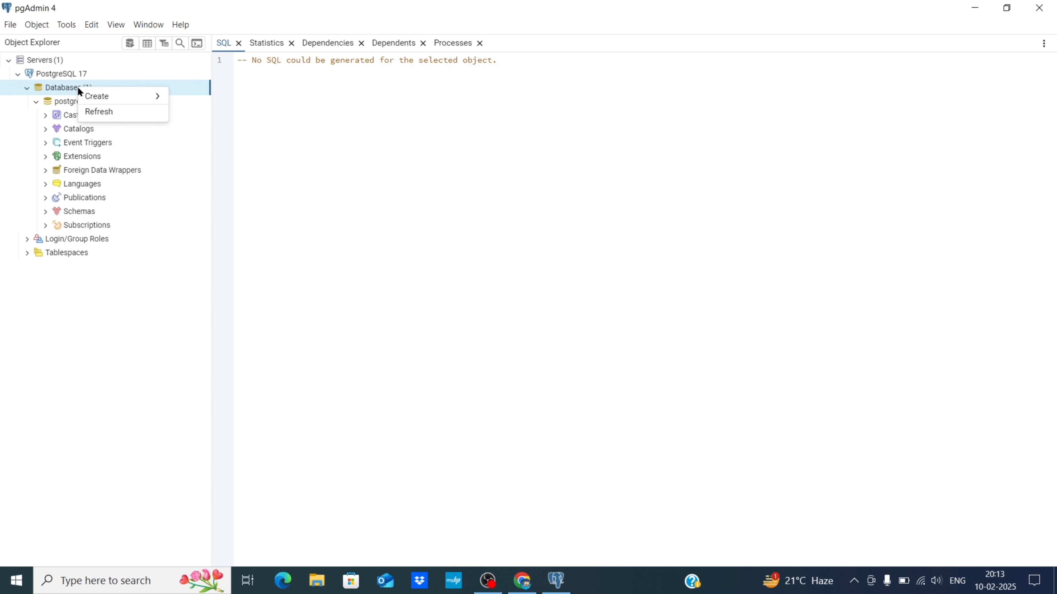
mouse_move(109, 98)
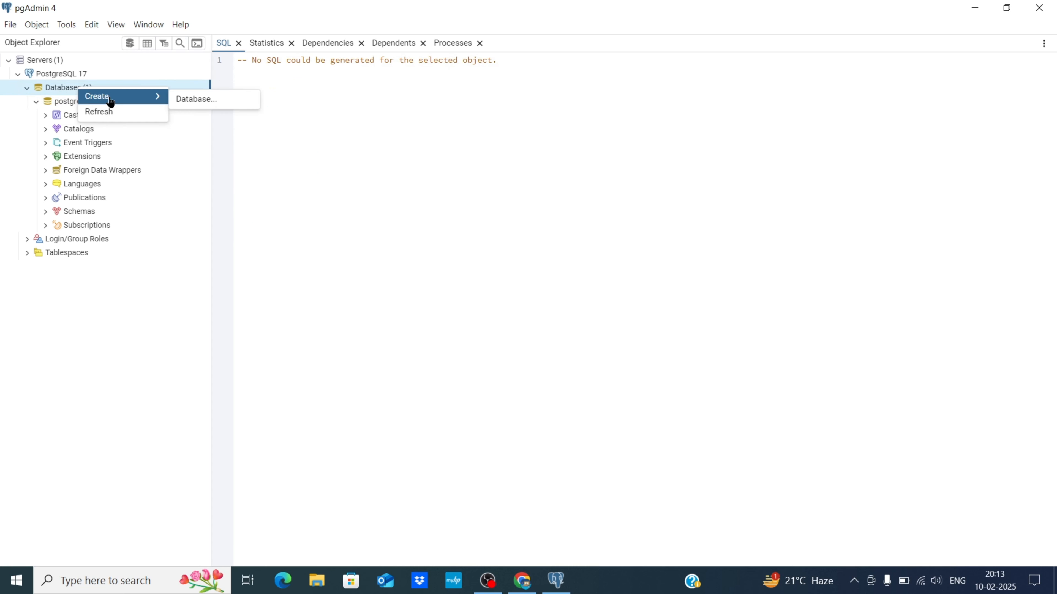
left_click(206, 101)
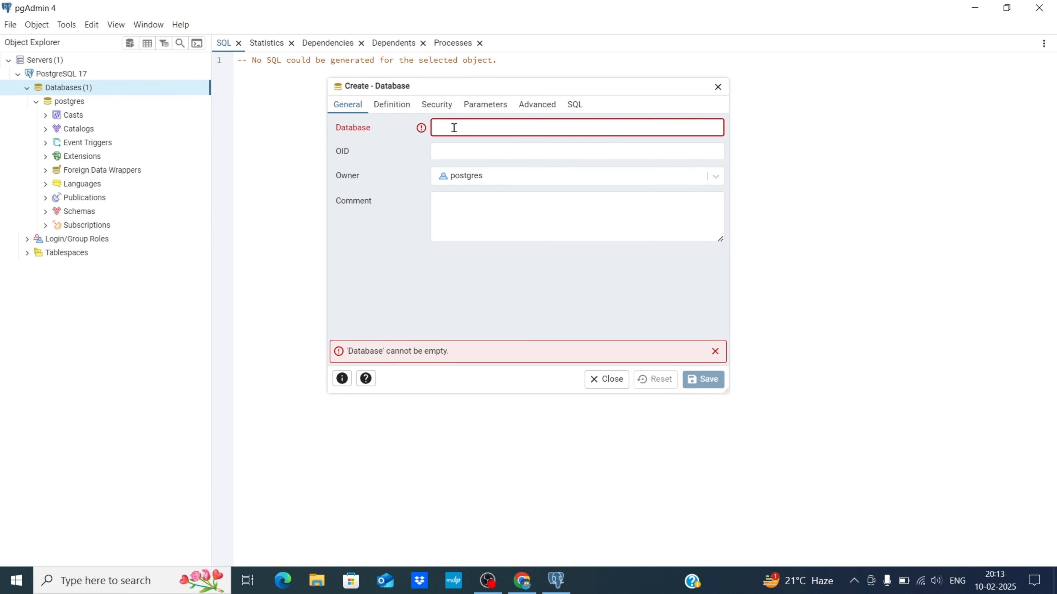
type("test")
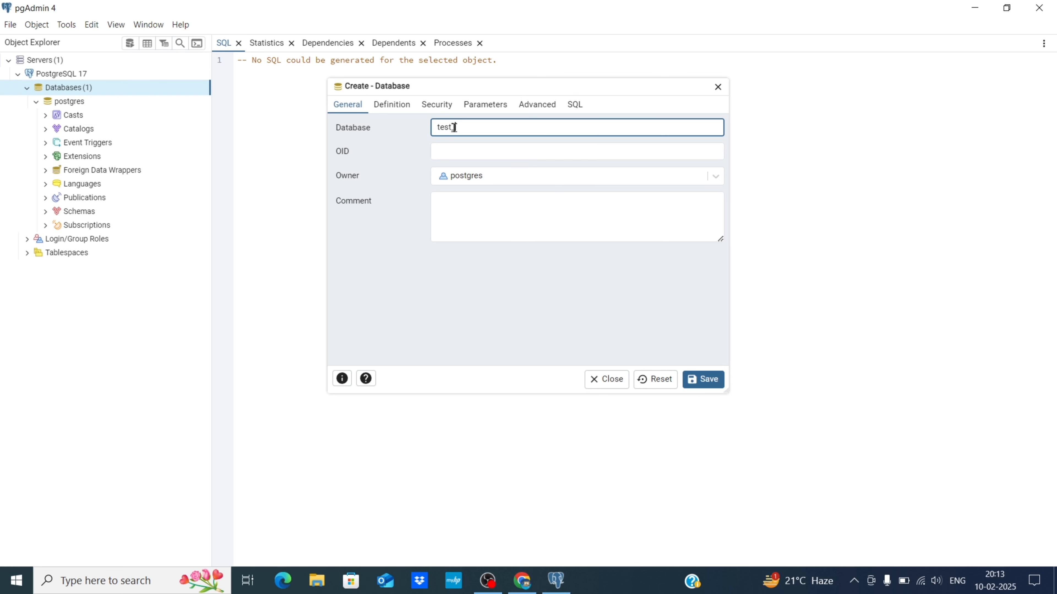
type("_db")
left_click(703, 379)
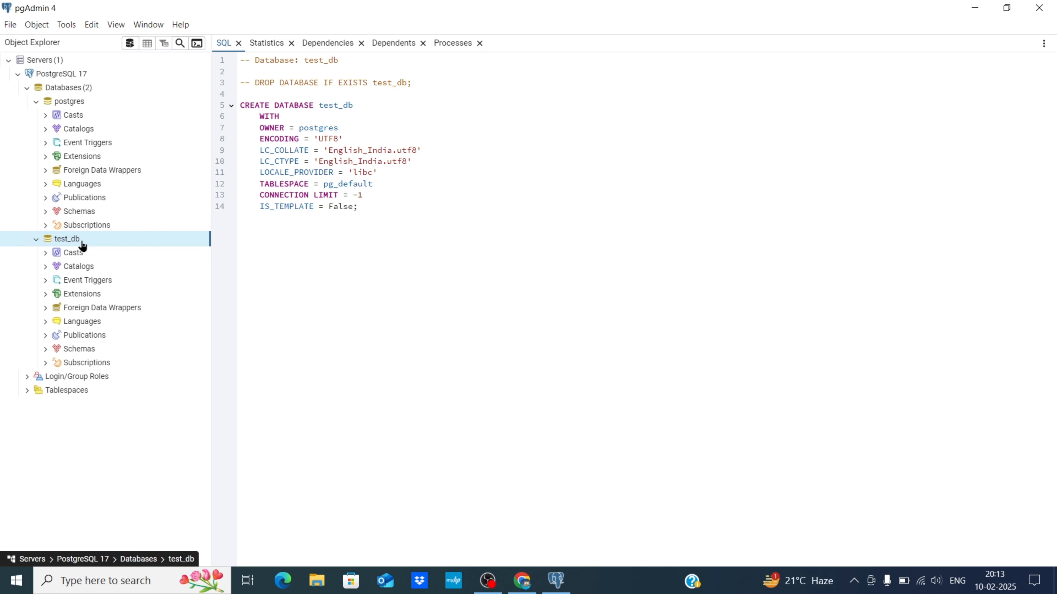
In a Query Tool on test_db, enter CREATE TABLE users(id SERIAL PRIMARY KEY, name VARCHAR(100), email VARCHAR(100)).
right_click(64, 241)
mouse_move(112, 255)
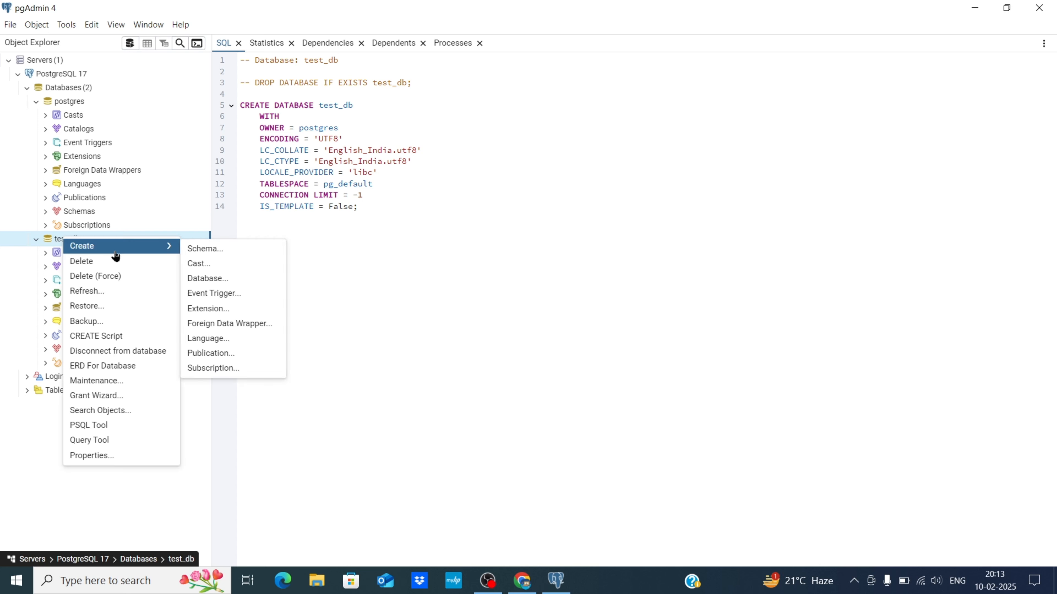
left_click(97, 439)
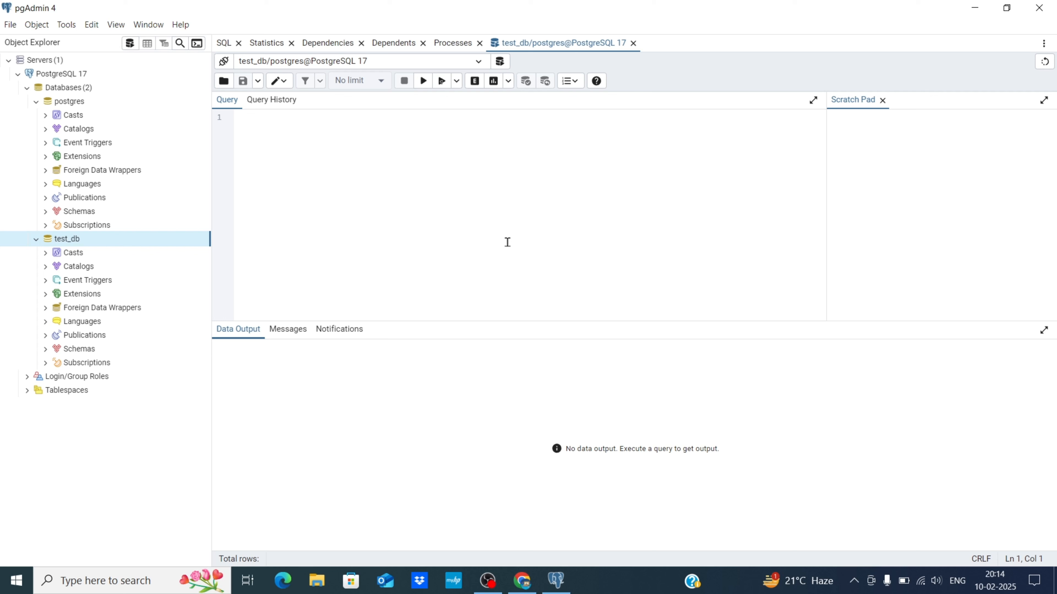
type("CREATE TABLE")
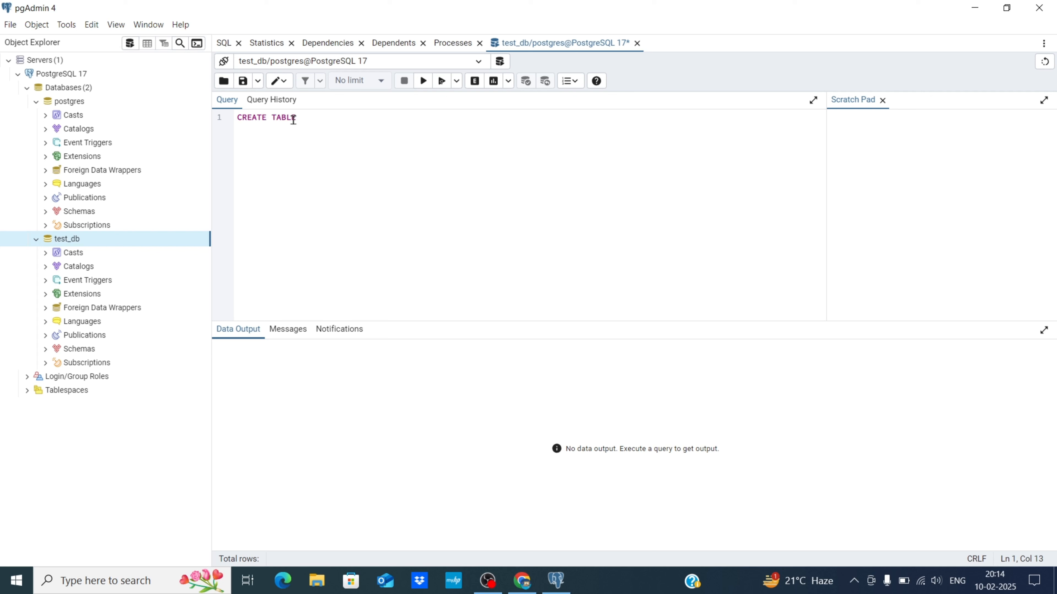
type(" users(id SERIAL PRIMARY KEY")
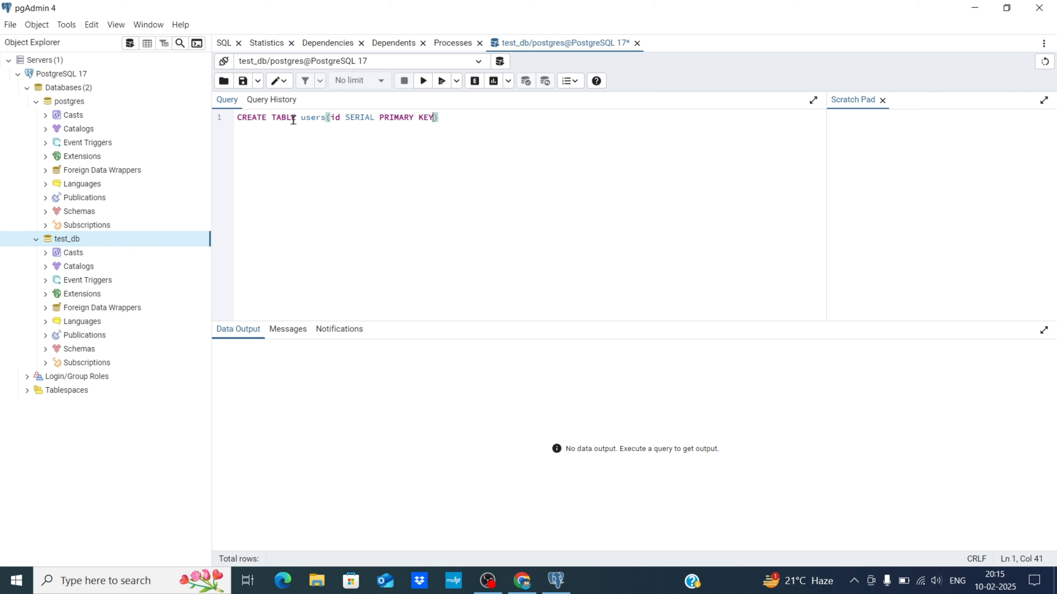
type(", name")
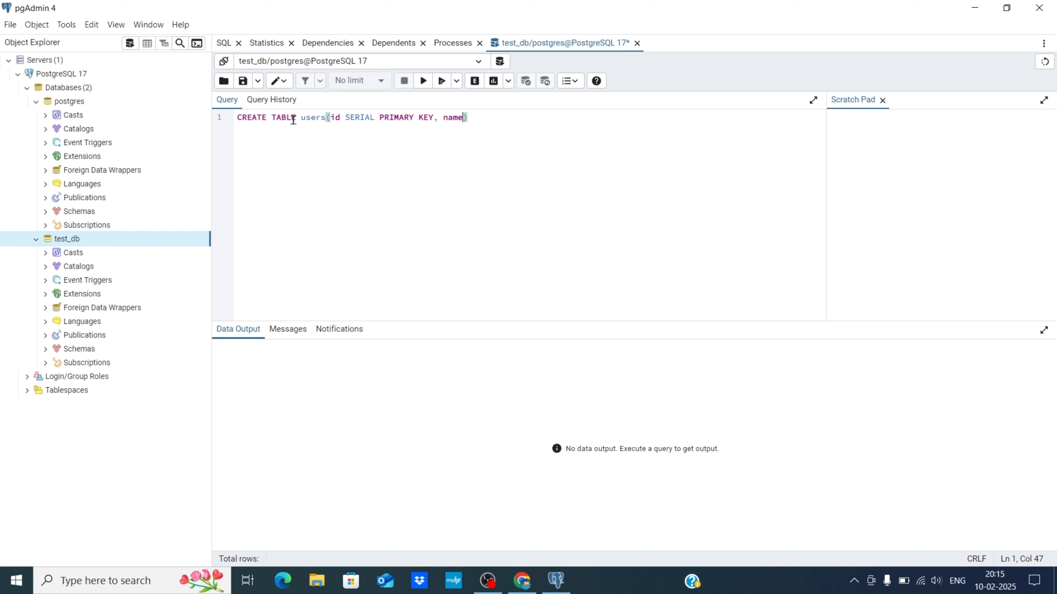
type(" VARCHA")
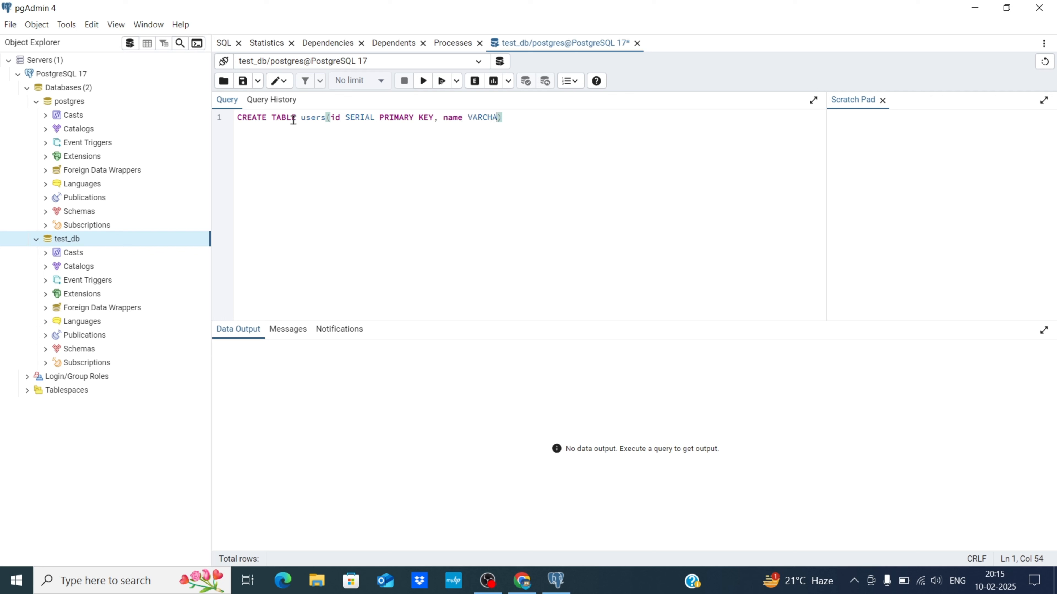
type("R")
type("(100)")
type(", email")
type(" VARCH")
type("AR")
type("(100")
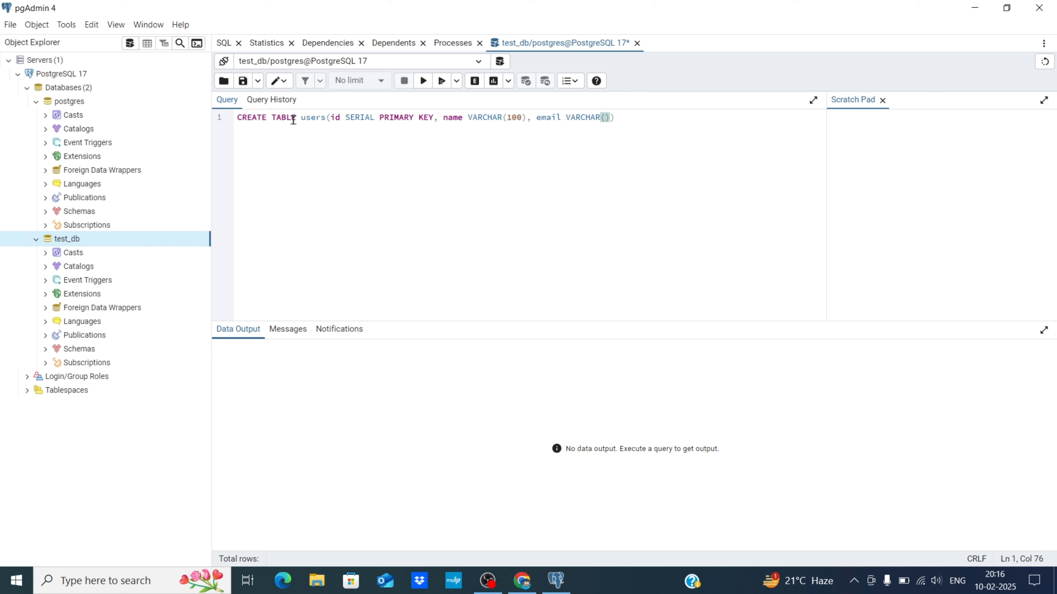
type("));")
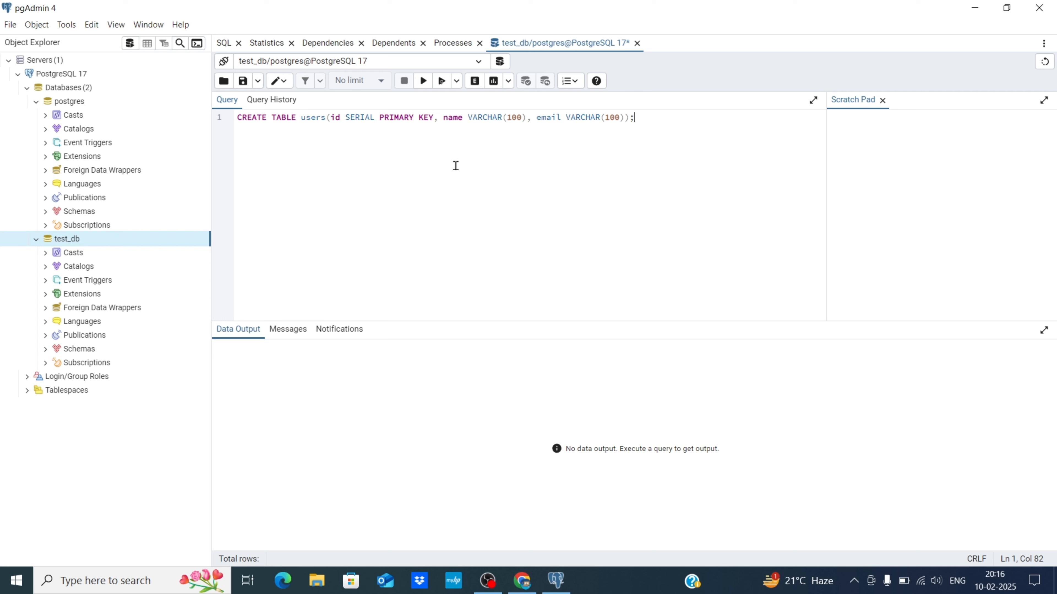
Execute the CREATE TABLE users query, confirm it, and select the success message.
left_click(442, 82)
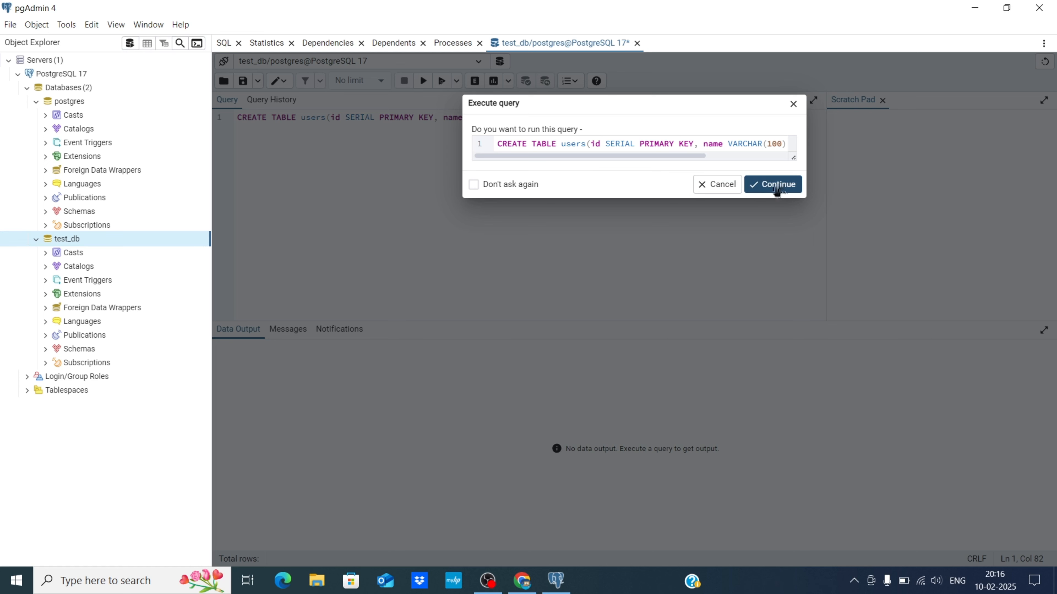
left_click(766, 179)
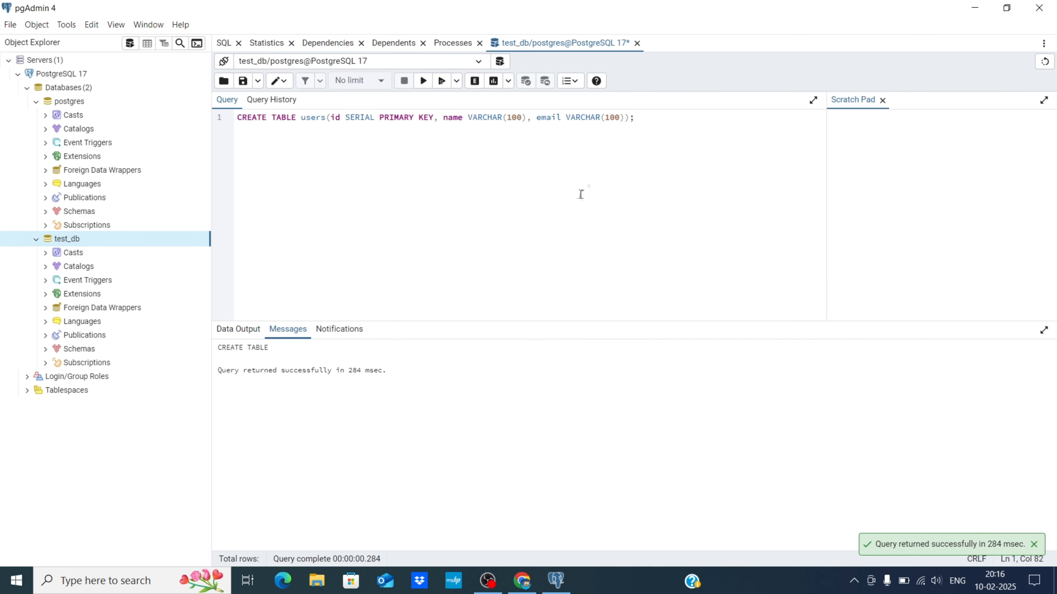
left_click_drag(217, 370, 379, 373)
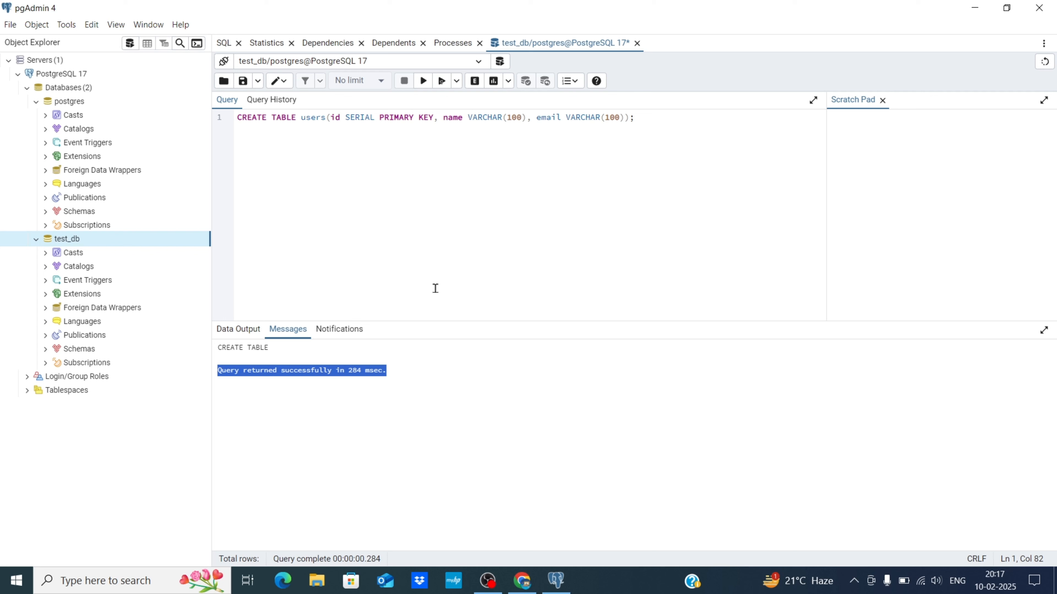
Refresh test_db's Schemas node so the new table appears.
left_click(46, 350)
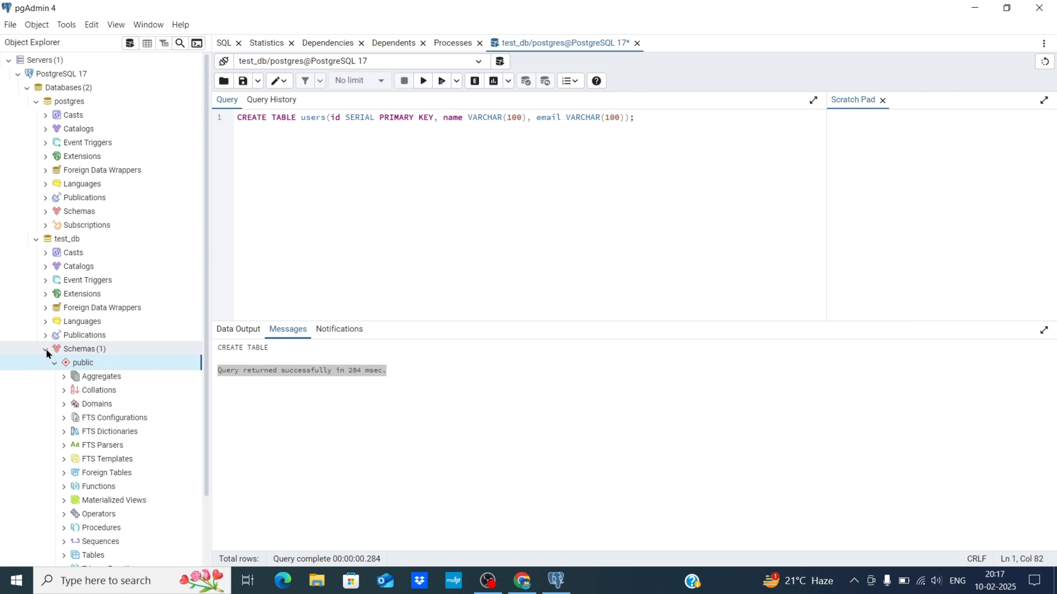
scroll(93, 273, "down", 2)
right_click(92, 274)
left_click(117, 291)
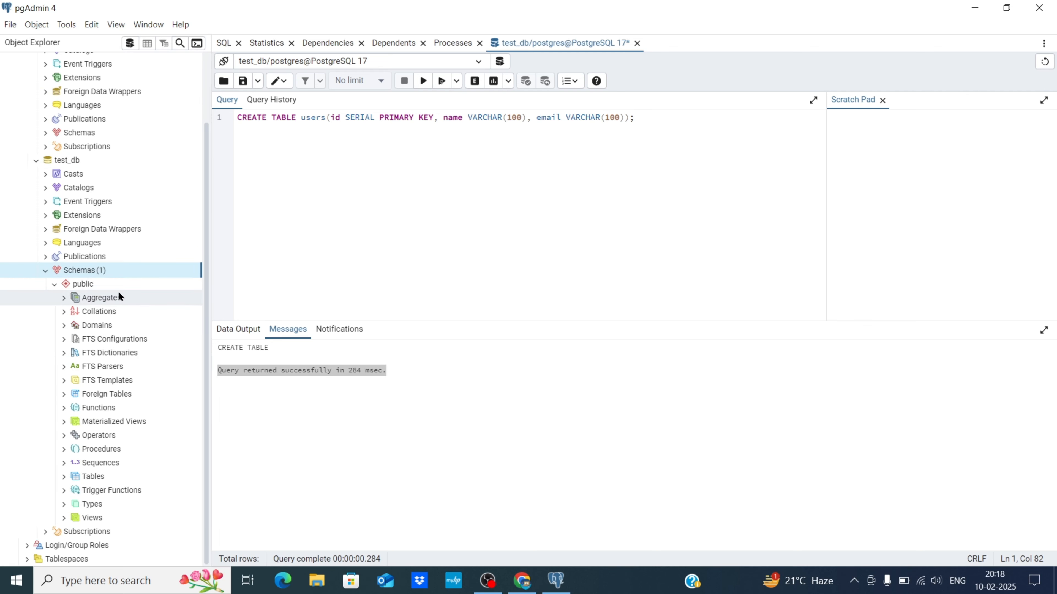
left_click(46, 350)
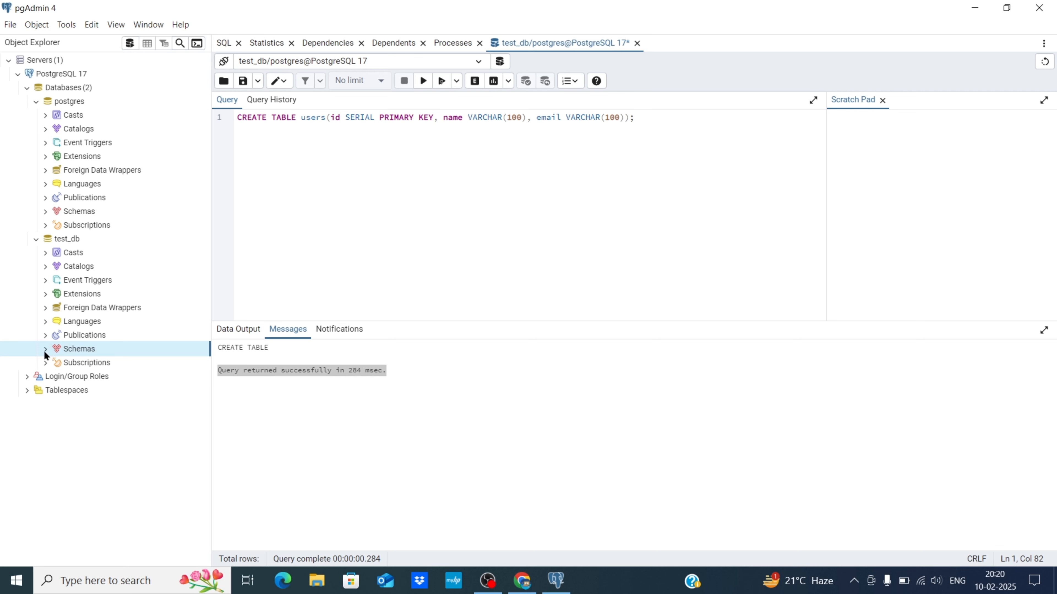
Expand public > Tables > users and select its Columns and Indexes.
left_click(46, 349)
scroll(89, 395, "down", 4)
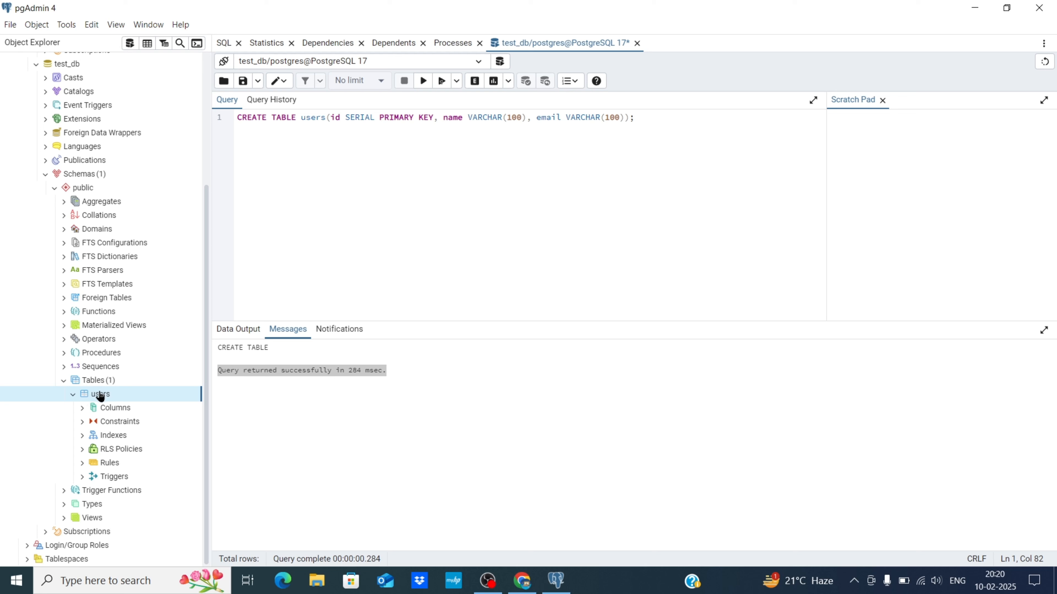
left_click(96, 382)
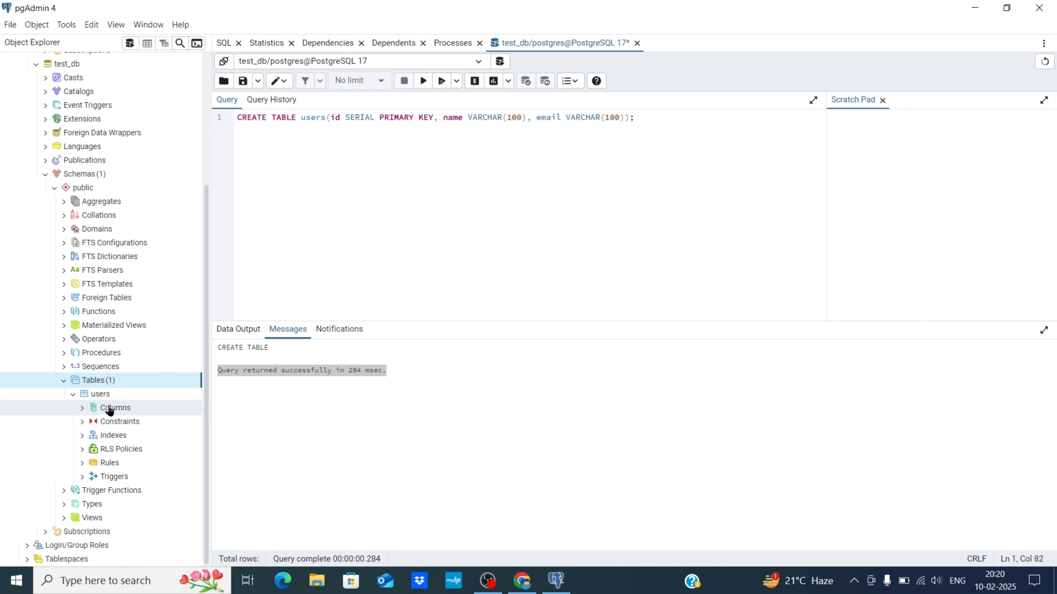
left_click(109, 410)
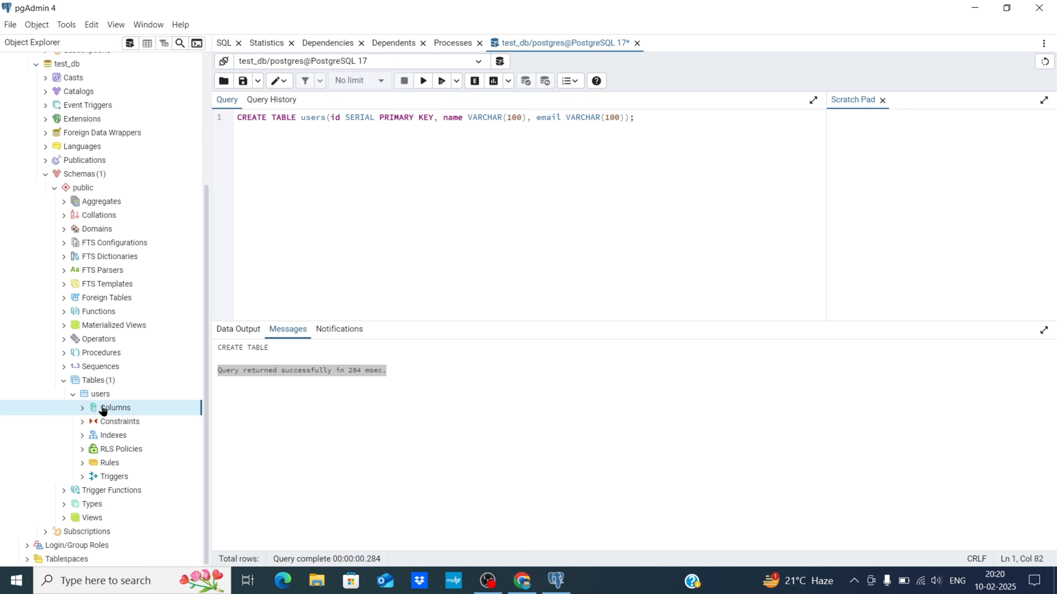
left_click(110, 436)
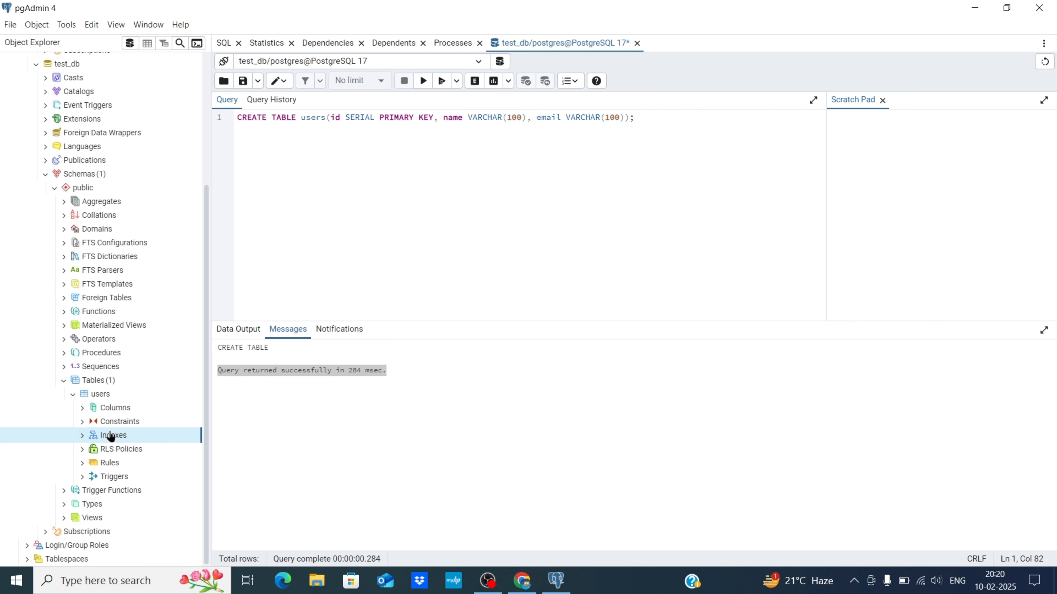